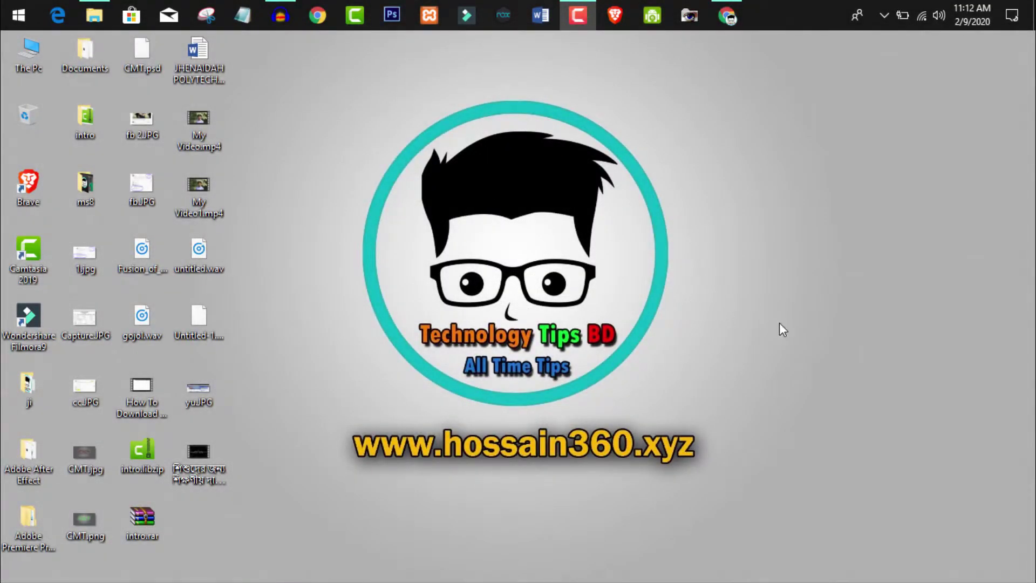
# - Search Google for 'pdf2jpg' in a new Chrome tab
pyautogui.click(736, 16)
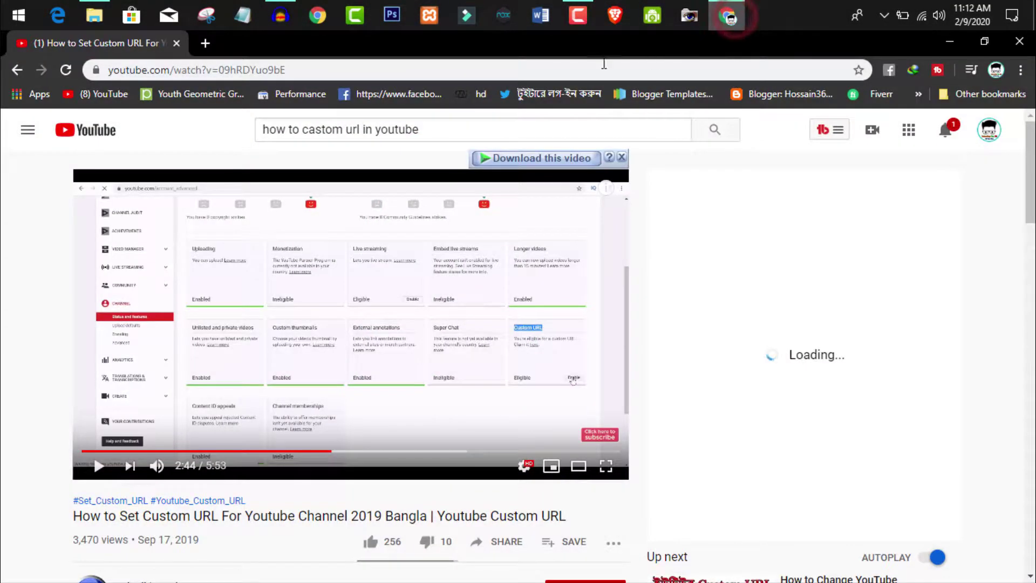
pyautogui.click(206, 44)
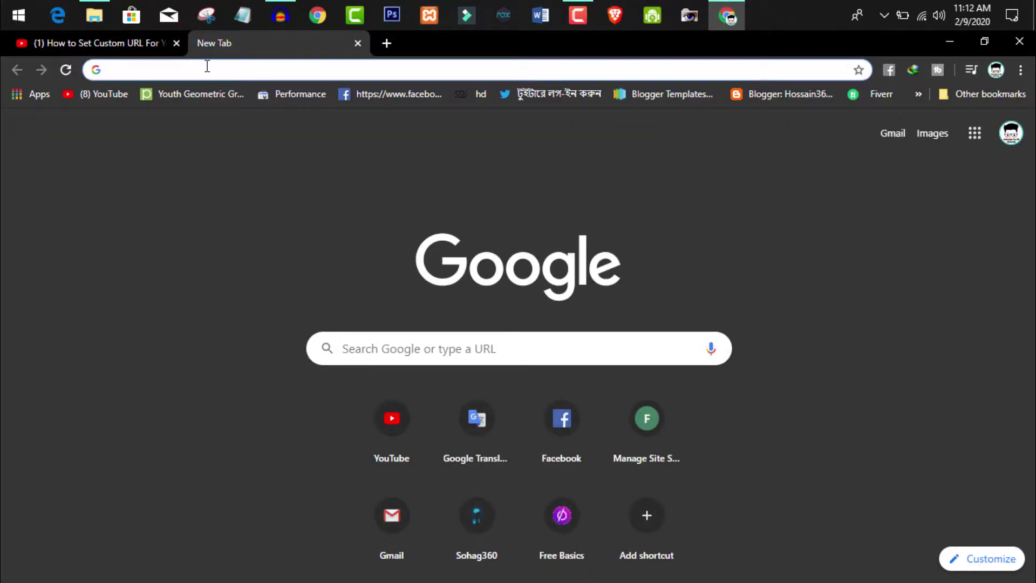
pyautogui.write('j')
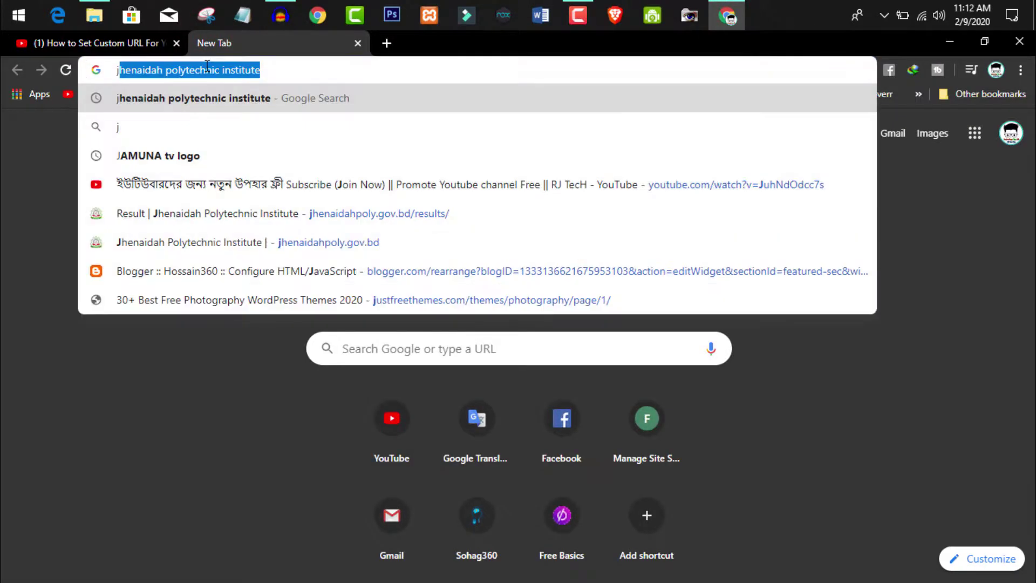
pyautogui.write('pd')
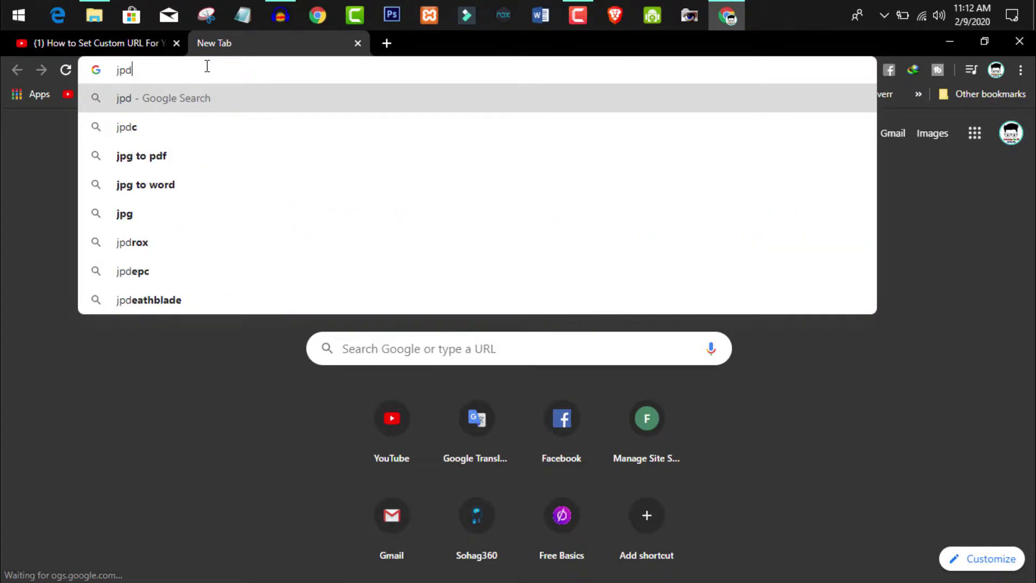
pyautogui.write('f')
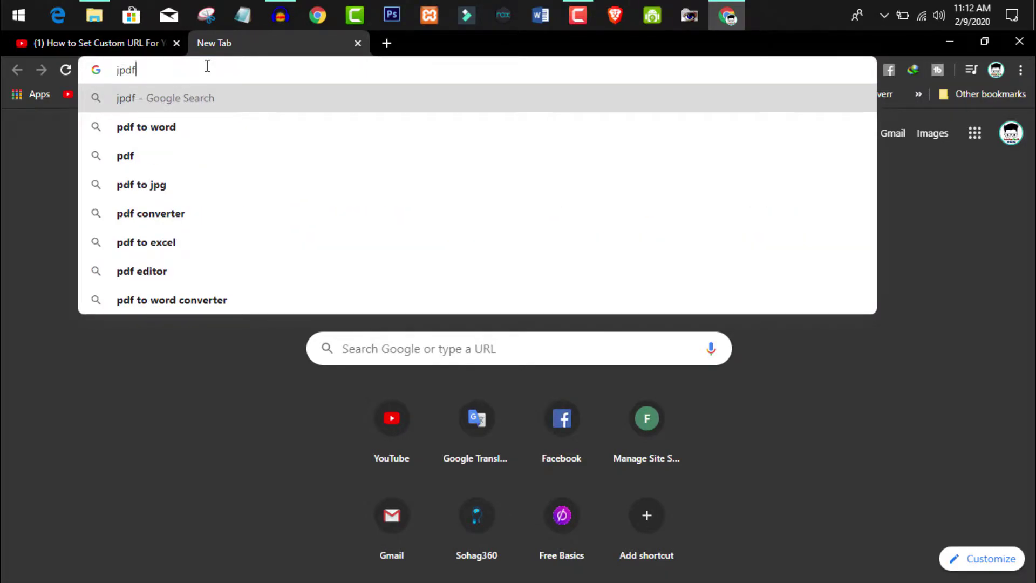
pyautogui.write('2')
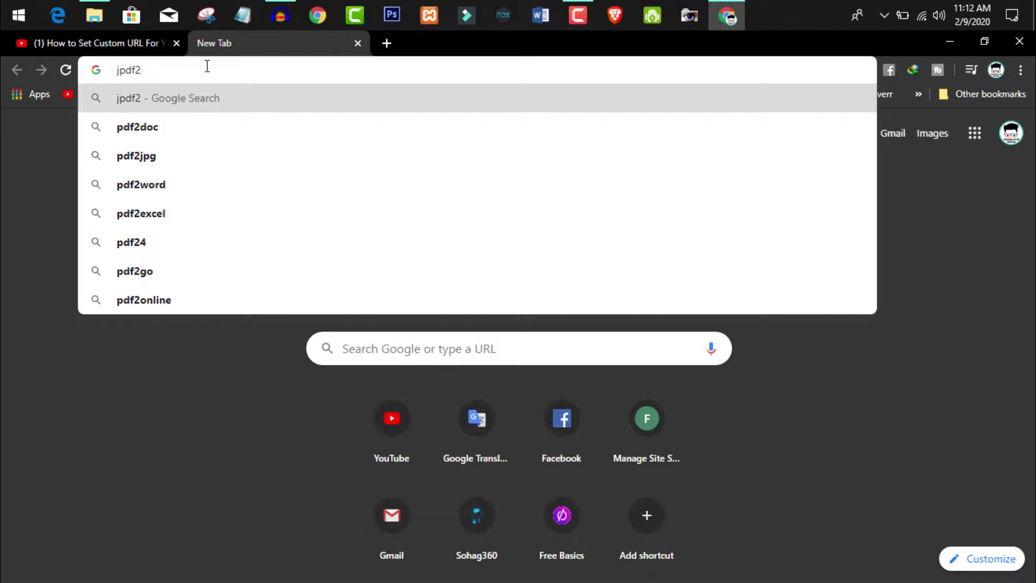
pyautogui.press('Down')
pyautogui.press('Down')
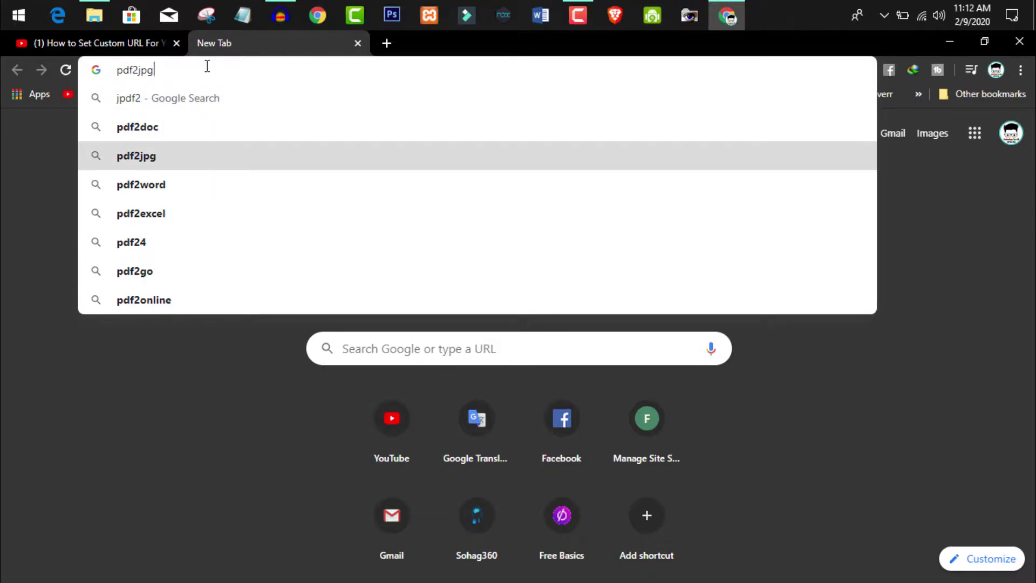
pyautogui.press('Return')
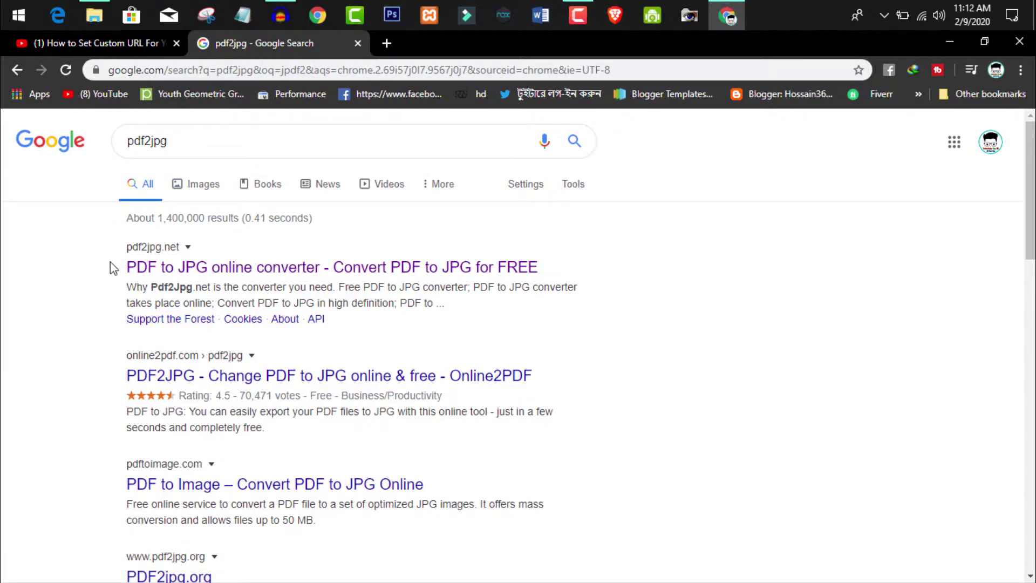
pyautogui.scroll(-1, 113, 268)
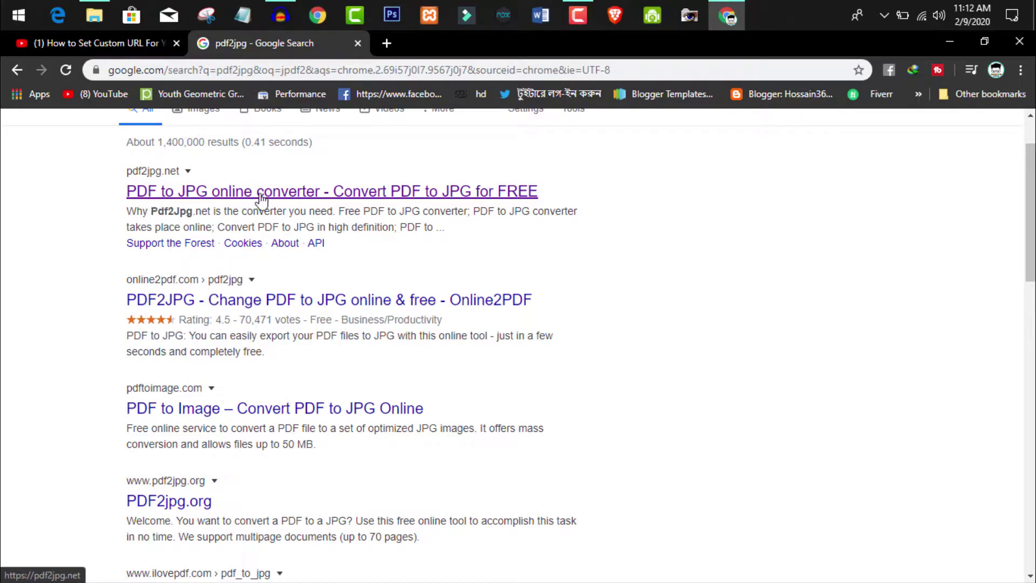
# - Open the pdf2jpg.net converter site from the search results
pyautogui.click(296, 194)
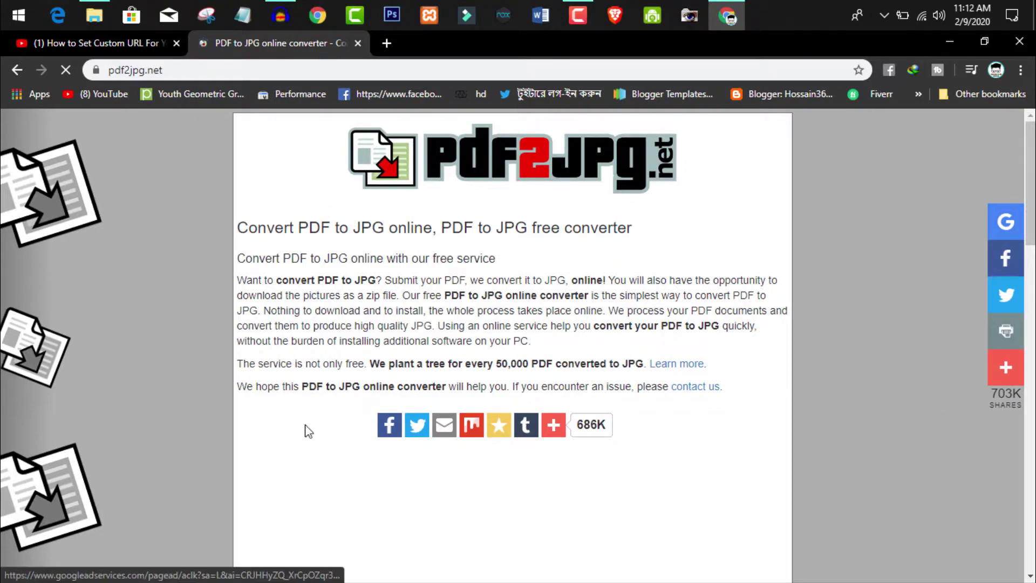
pyautogui.scroll(-3, 444, 208)
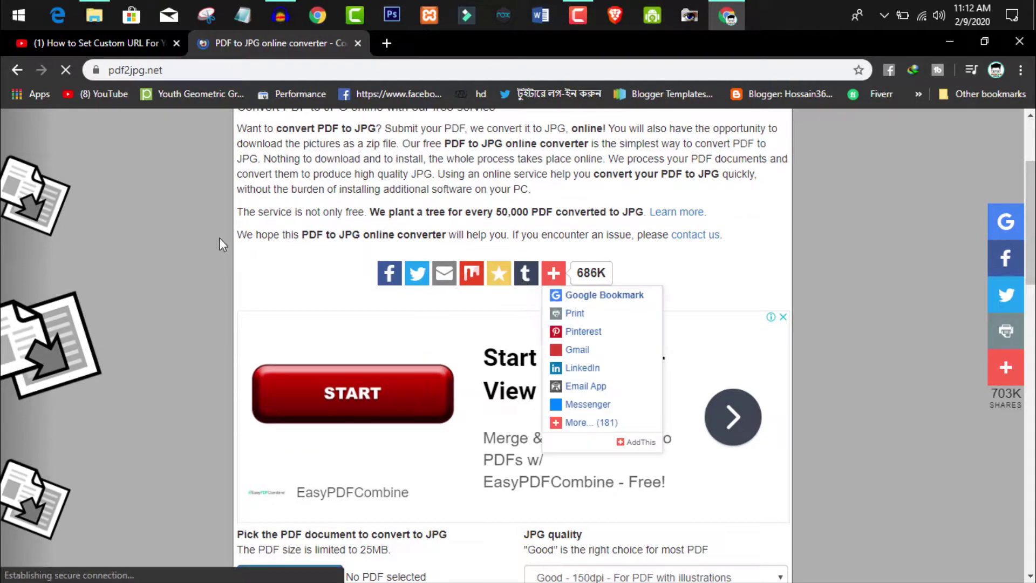
pyautogui.scroll(-4, 219, 238)
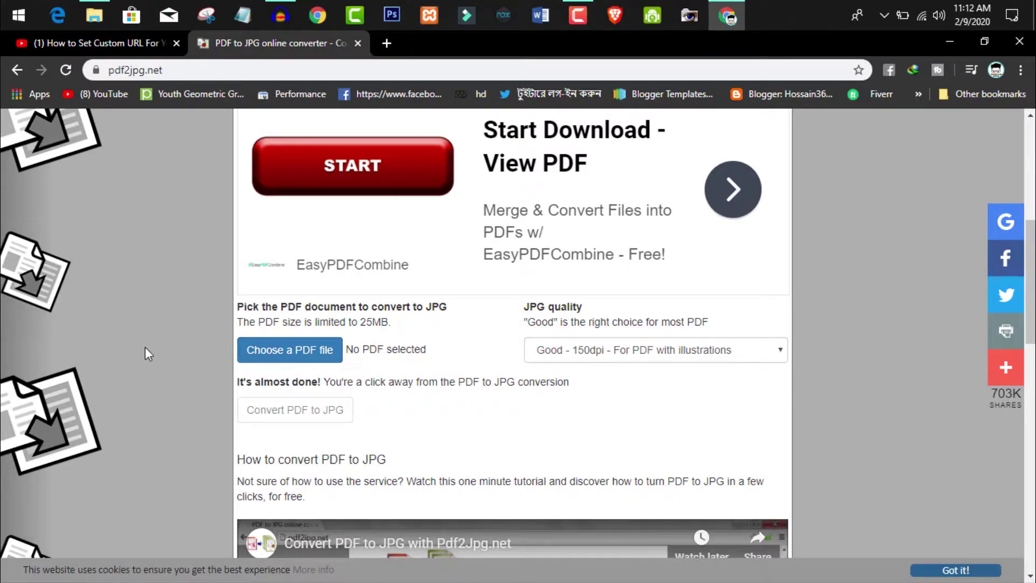
# - Choose the Bengali-named results PDF from the Documents folder for upload
pyautogui.click(297, 354)
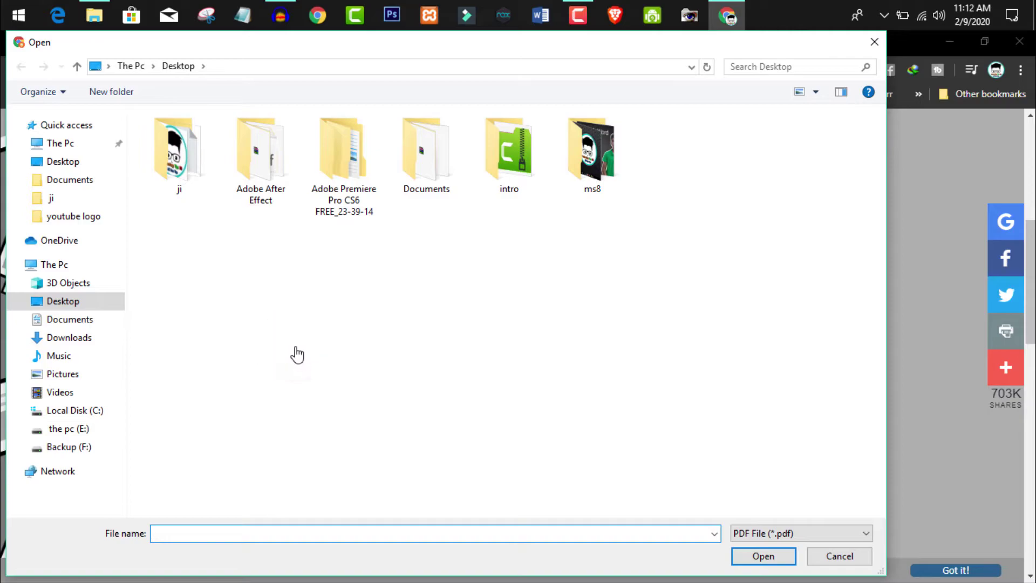
pyautogui.doubleClick(437, 149)
pyautogui.click(232, 185)
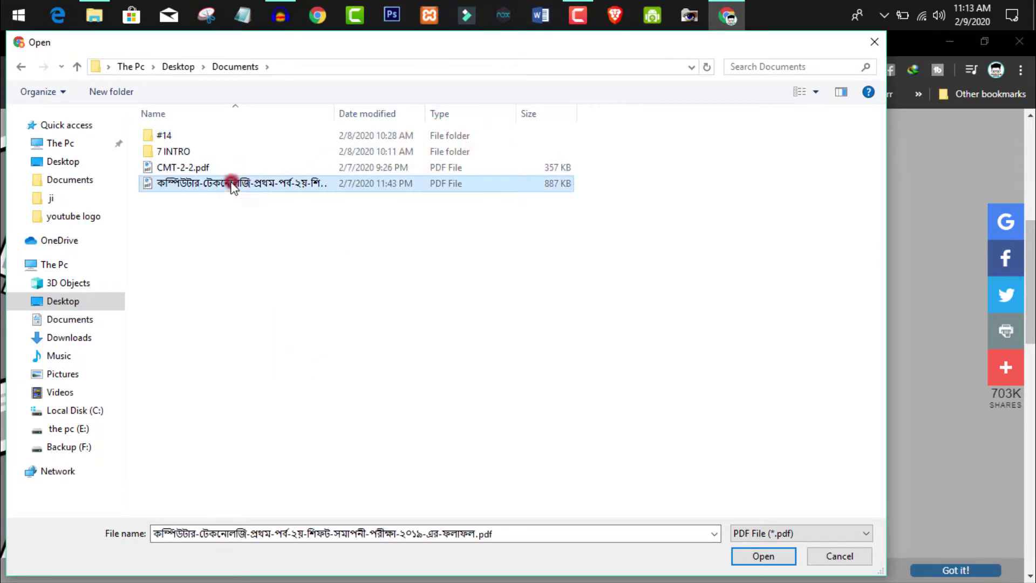
pyautogui.click(766, 557)
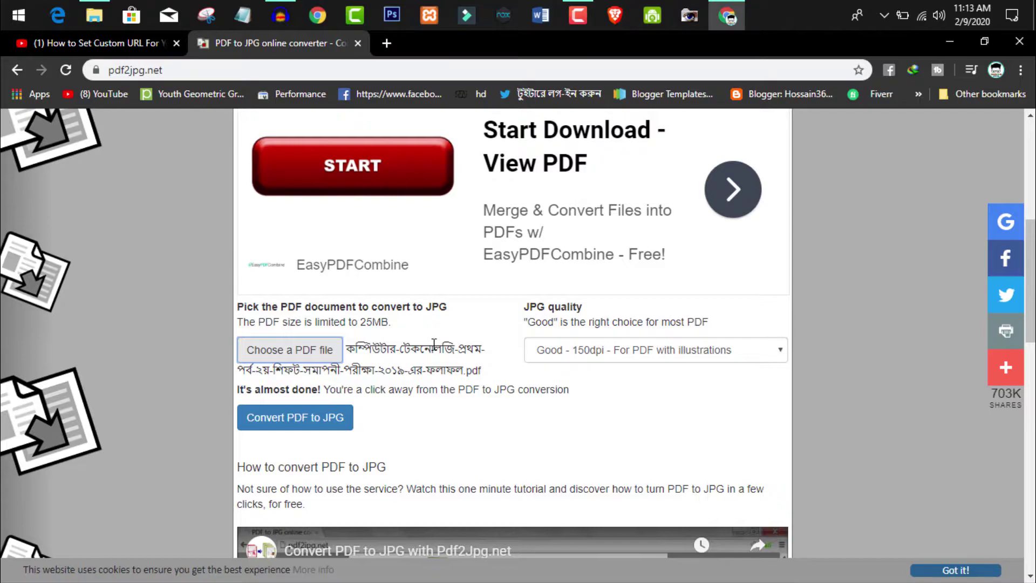
# - Set JPG quality to Excellent - 300dpi and convert the PDF to JPG
pyautogui.click(531, 351)
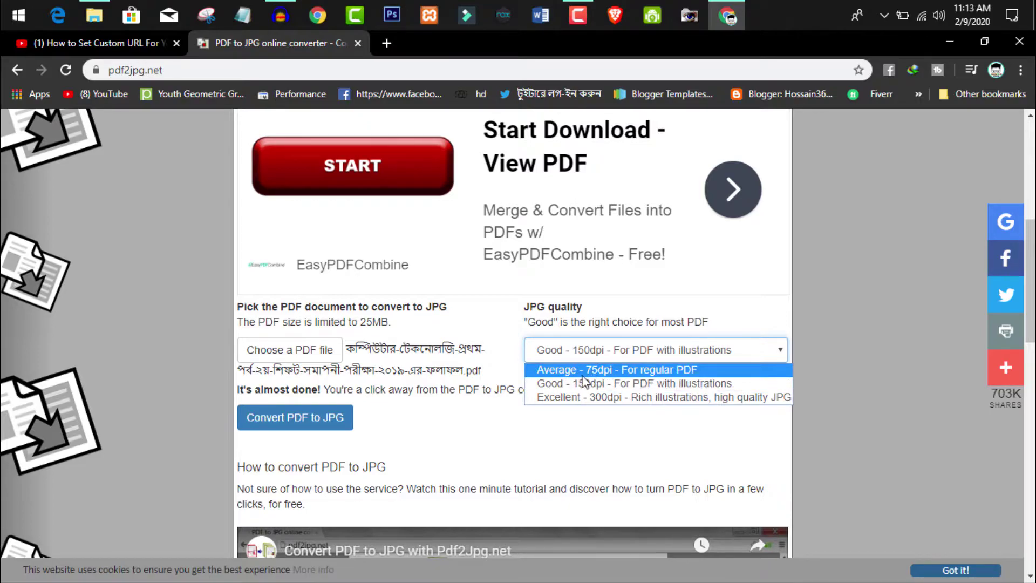
pyautogui.click(556, 398)
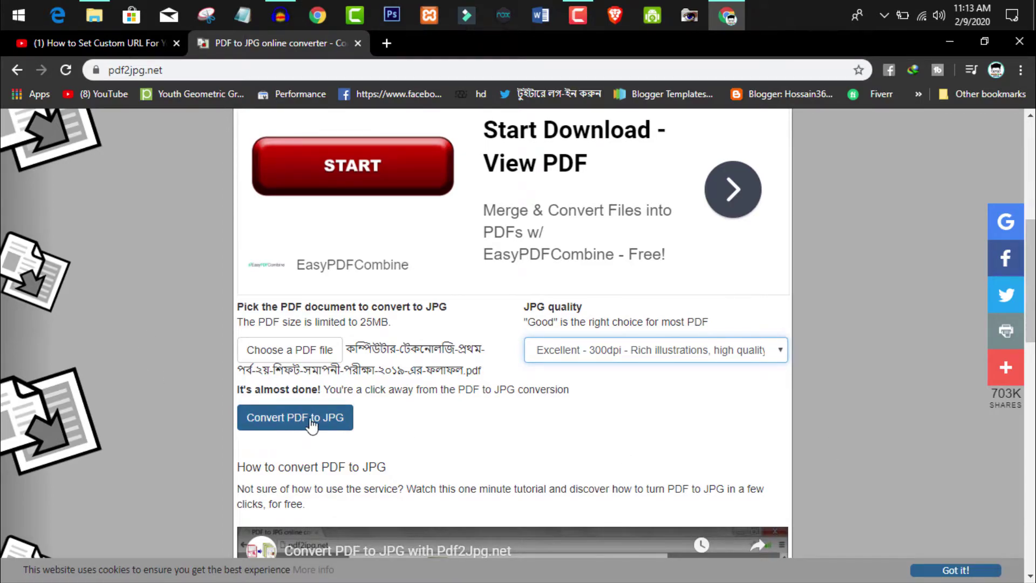
pyautogui.scroll(-3, 313, 388)
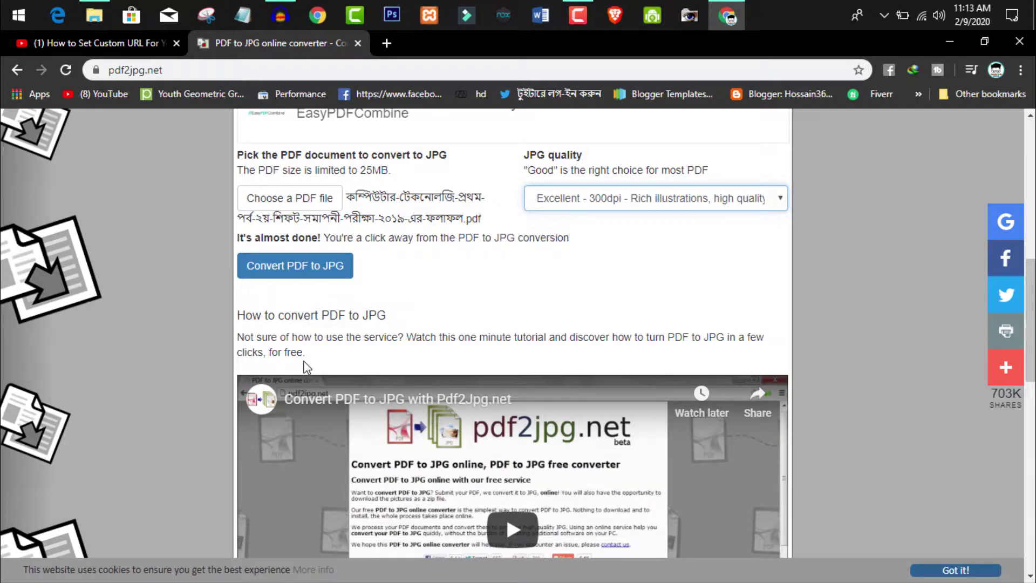
pyautogui.click(295, 267)
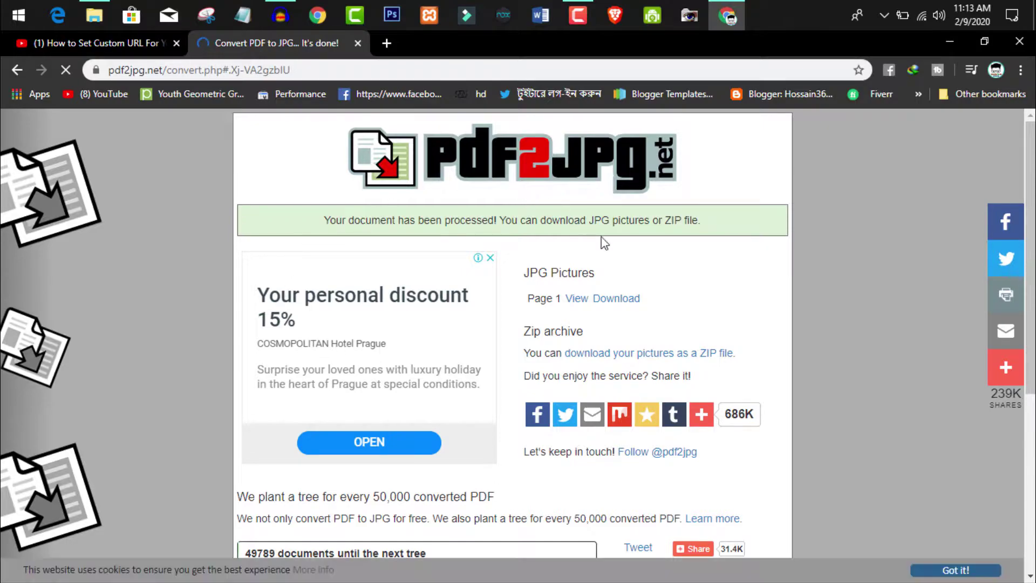
# - Download the Page 1 JPG from the results page
pyautogui.scroll(-1, 662, 345)
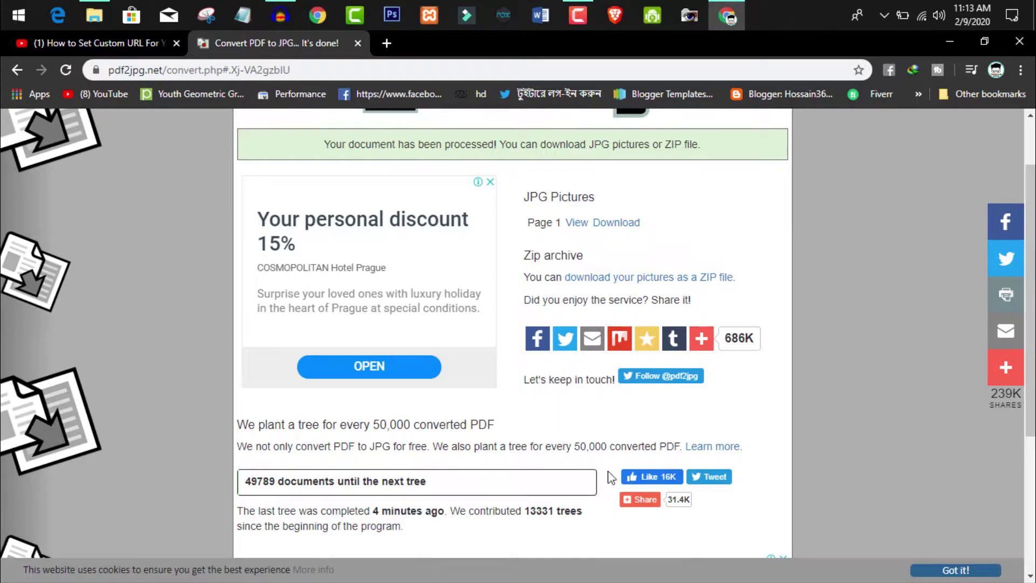
pyautogui.click(611, 224)
pyautogui.scroll(2, 584, 248)
pyautogui.scroll(-3, 544, 356)
pyautogui.scroll(-2, 544, 365)
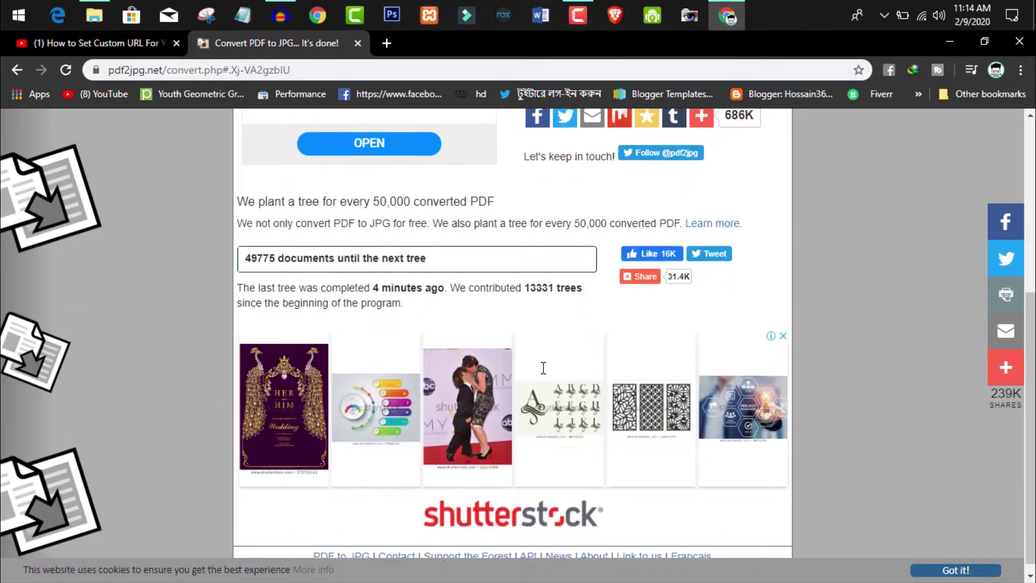
pyautogui.scroll(5, 543, 365)
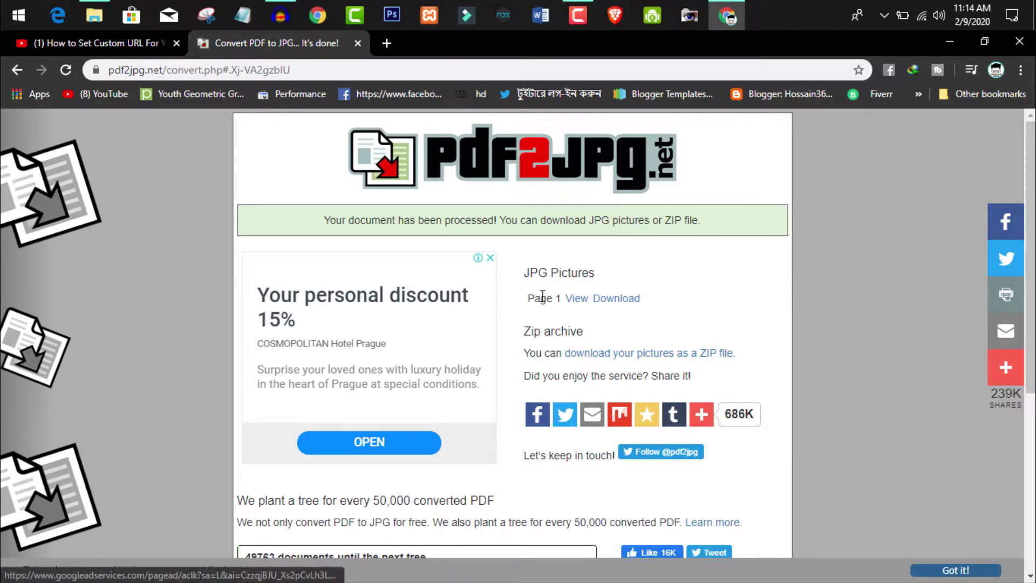
pyautogui.click(614, 302)
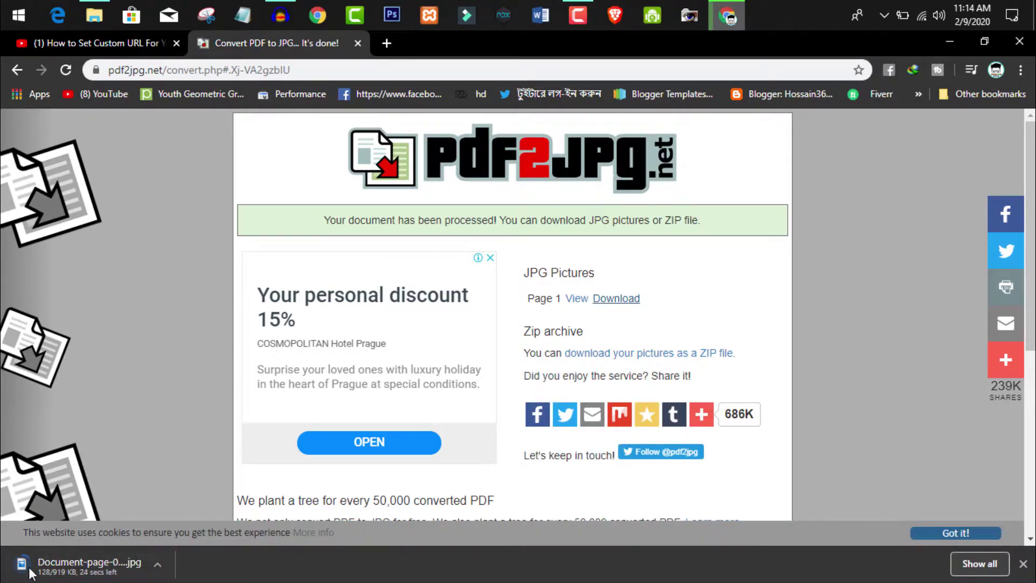
# - Dismiss the download's options menu and go back to the converter page
pyautogui.click(157, 564)
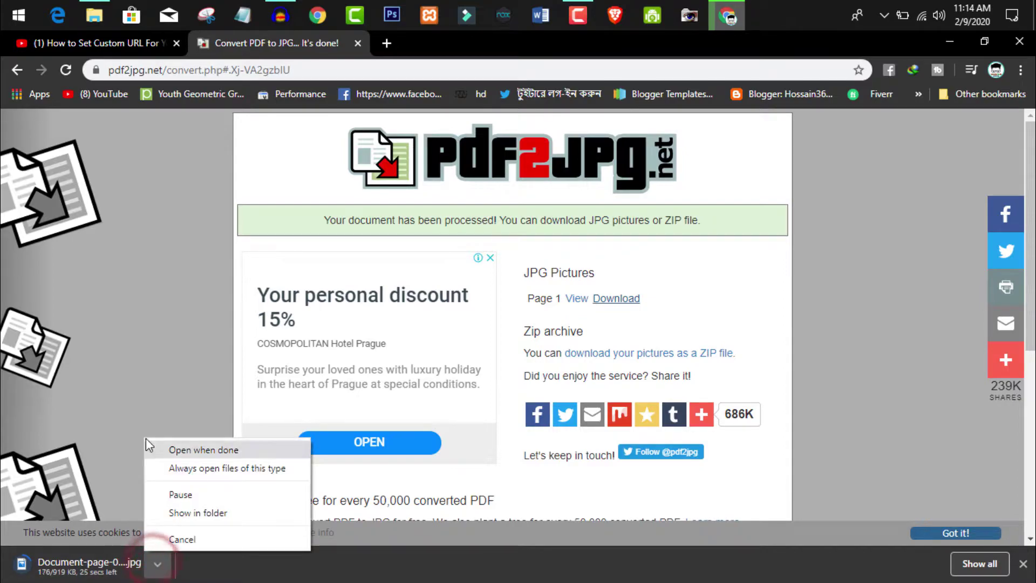
pyautogui.press('Escape')
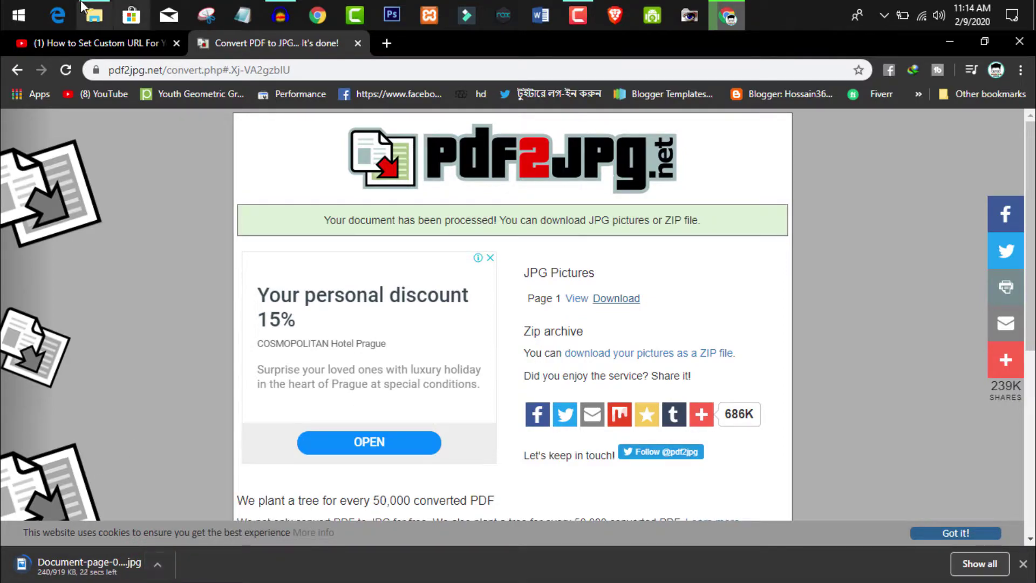
pyautogui.click(17, 69)
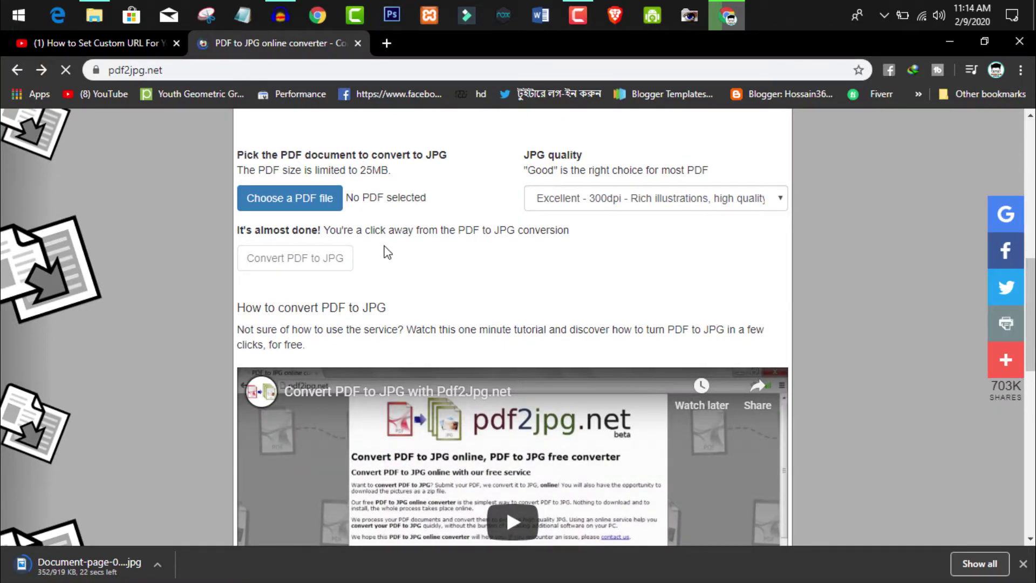
# - Upload Running-All-Students-list-2nd-shift-.pdf from Desktop > ji > Documents and convert it to JPG
pyautogui.click(287, 197)
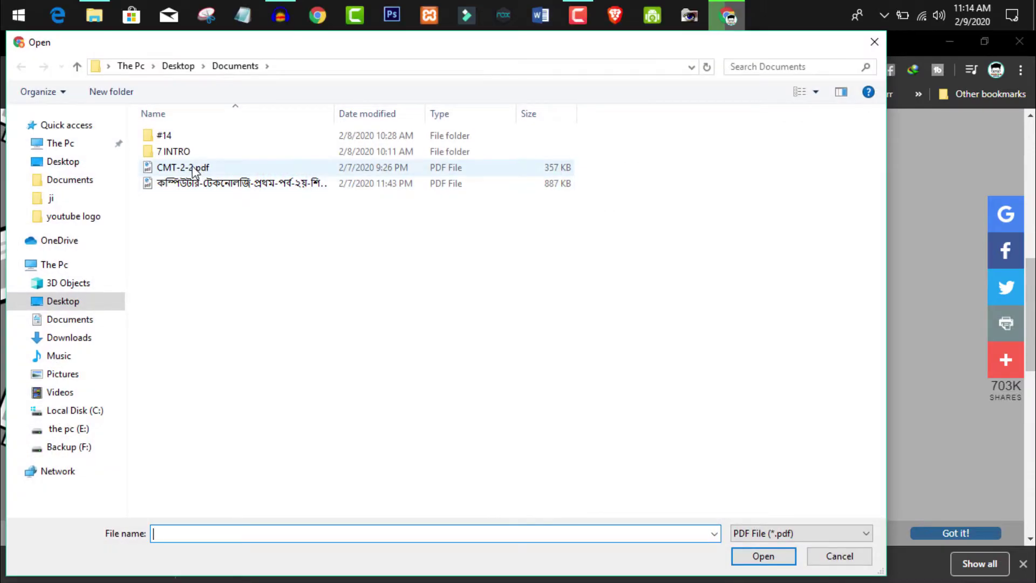
pyautogui.click(77, 66)
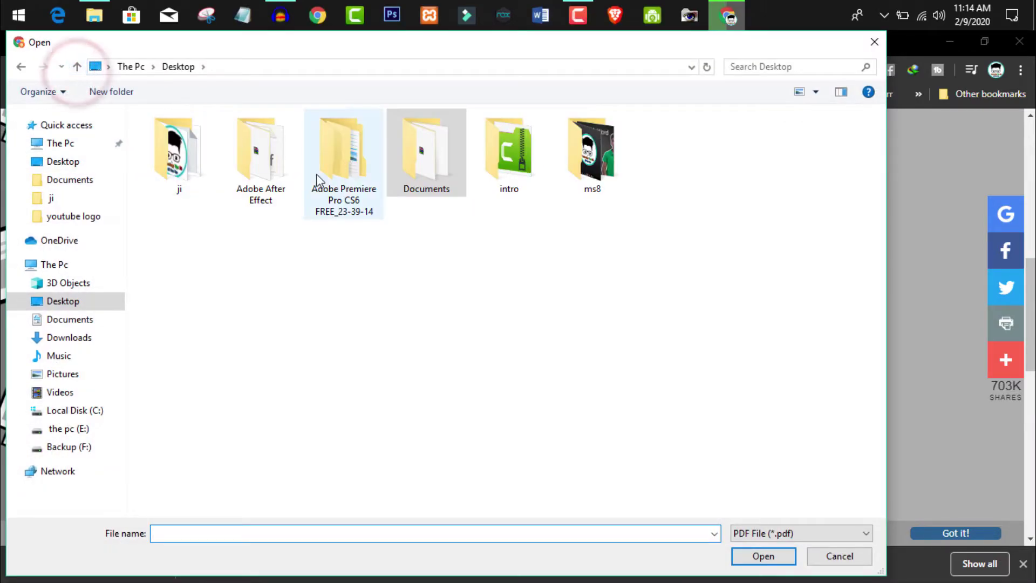
pyautogui.click(162, 170)
pyautogui.doubleClick(162, 170)
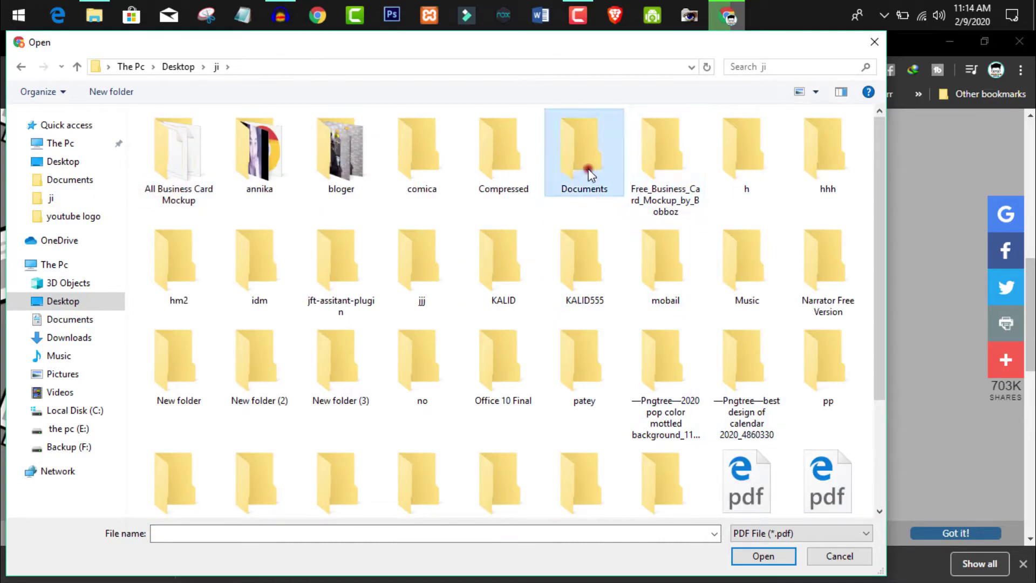
pyautogui.doubleClick(587, 165)
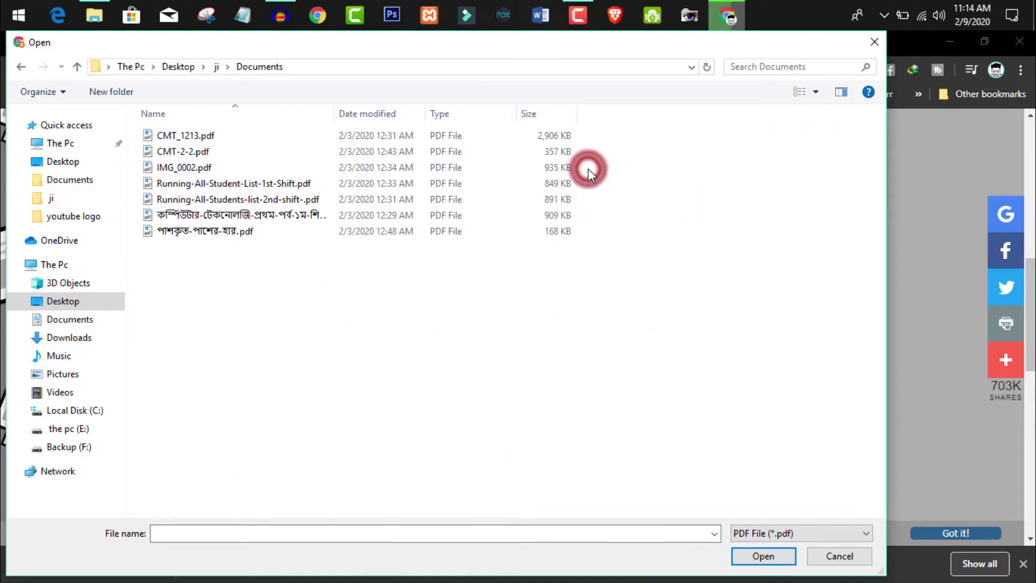
pyautogui.click(199, 200)
pyautogui.click(792, 561)
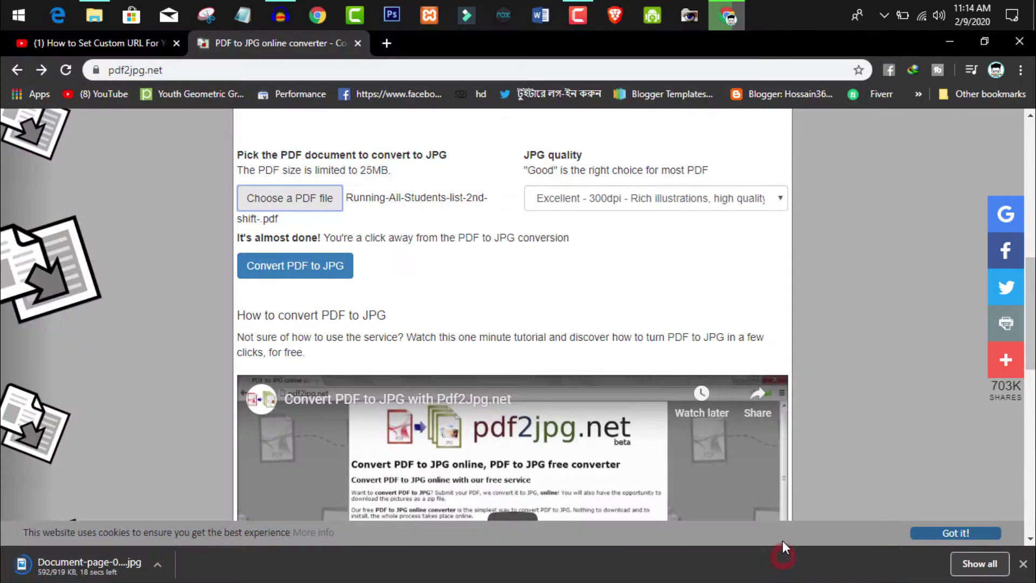
pyautogui.click(297, 265)
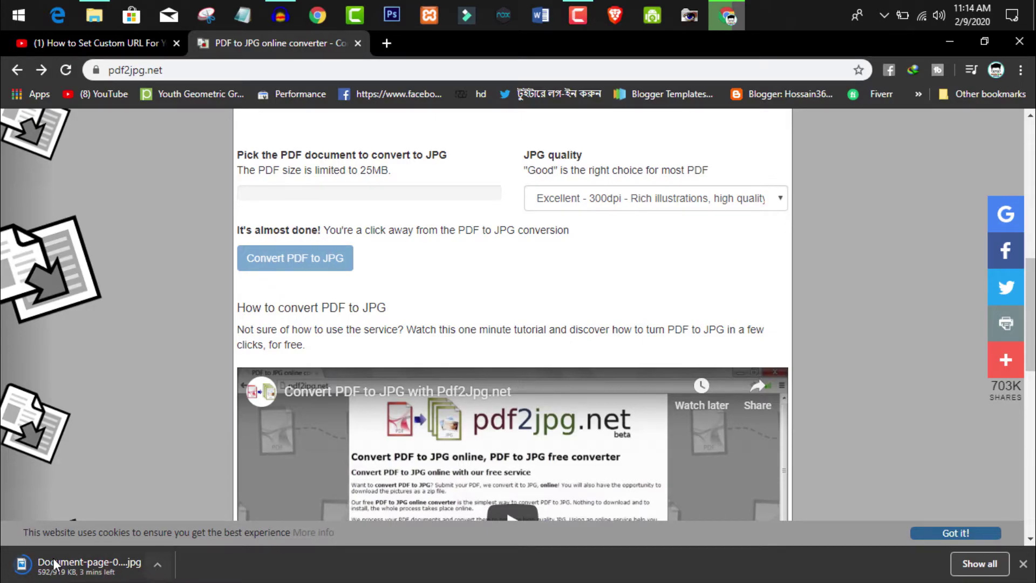
# - Scroll the result page until all 20 JPG pages and the ZIP link appear
pyautogui.scroll(6, 416, 253)
pyautogui.scroll(-5, 416, 253)
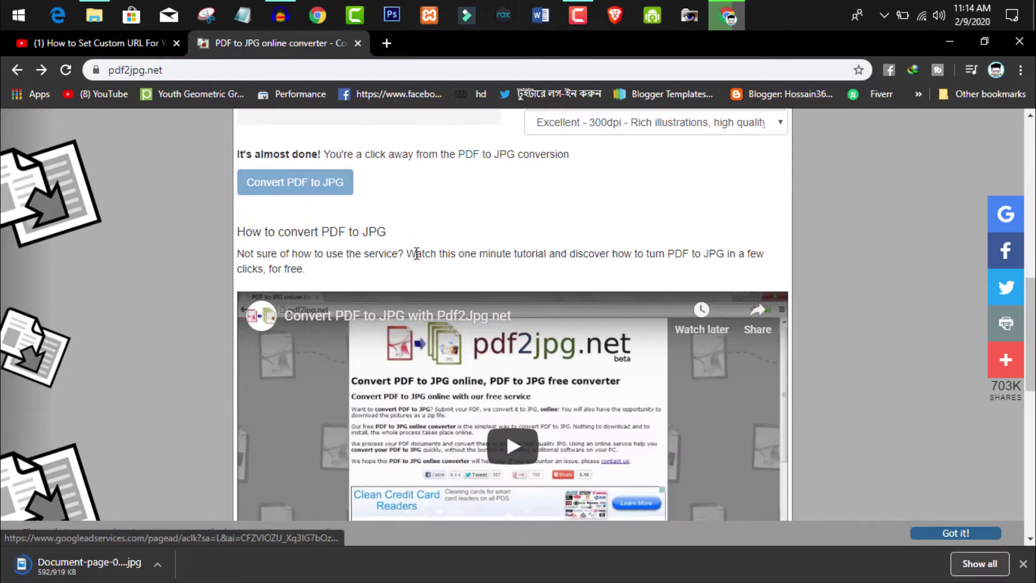
pyautogui.scroll(9, 416, 253)
pyautogui.scroll(-8, 417, 254)
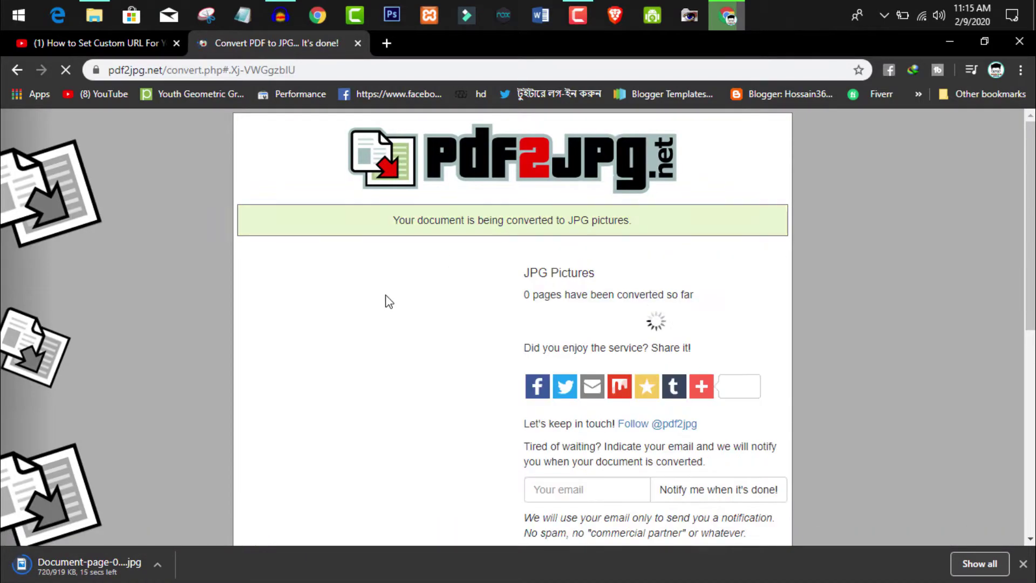
pyautogui.scroll(-2, 400, 294)
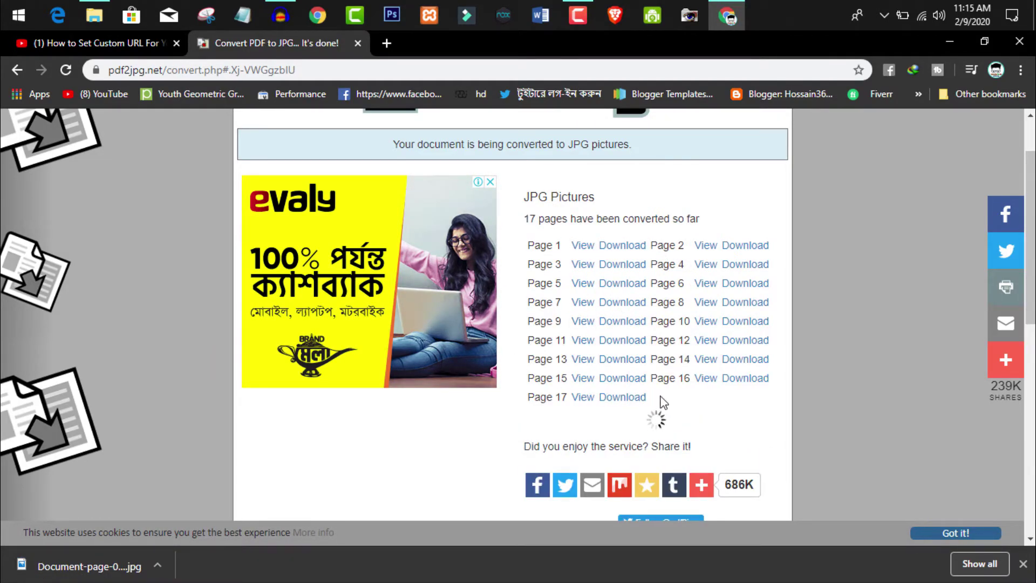
pyautogui.scroll(-2, 568, 327)
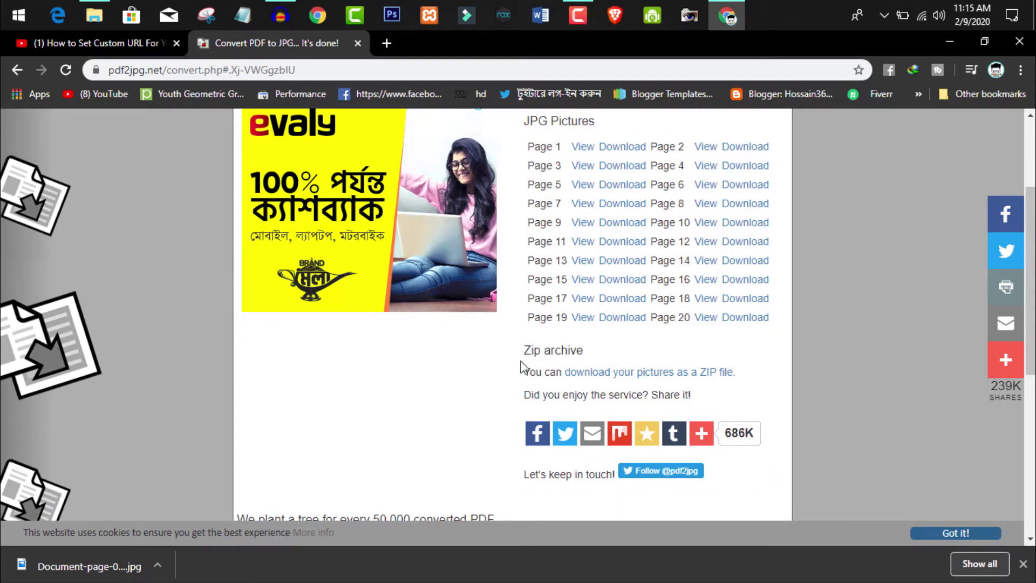
pyautogui.scroll(-3, 621, 309)
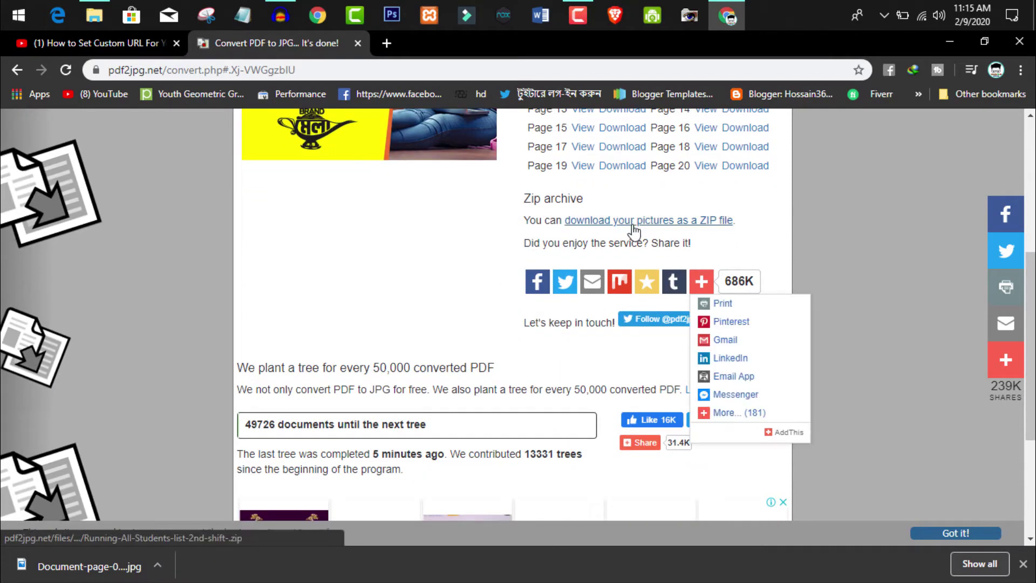
pyautogui.scroll(2, 701, 282)
pyautogui.scroll(1, 701, 146)
pyautogui.scroll(2, 565, 220)
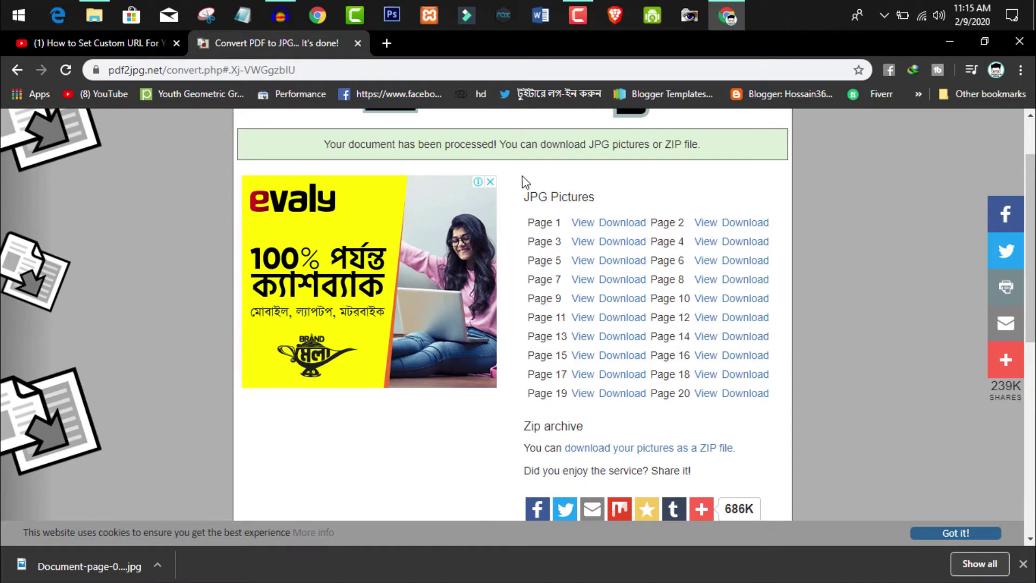
pyautogui.moveTo(524, 180); pyautogui.dragTo(504, 162)
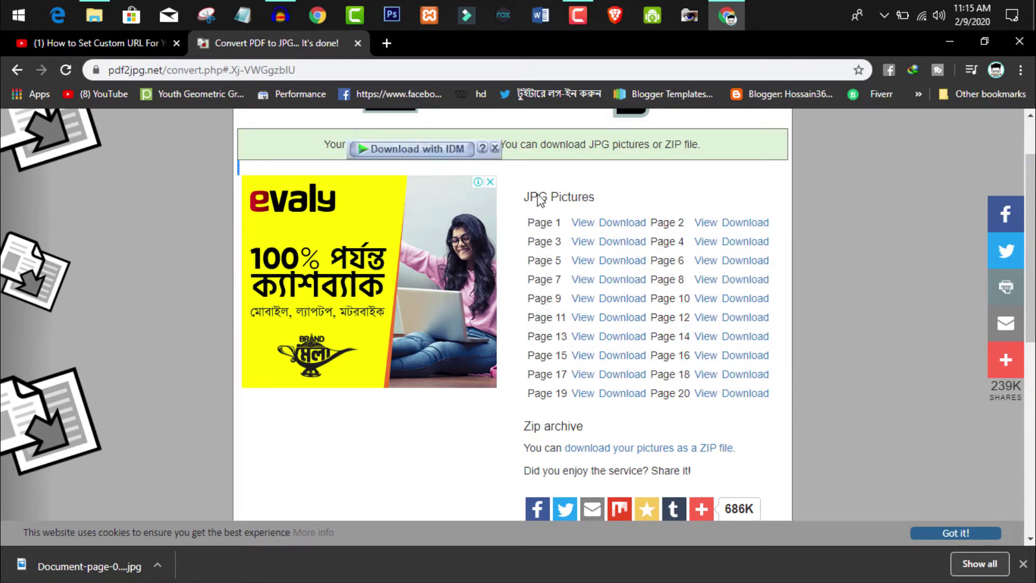
pyautogui.scroll(-2, 647, 391)
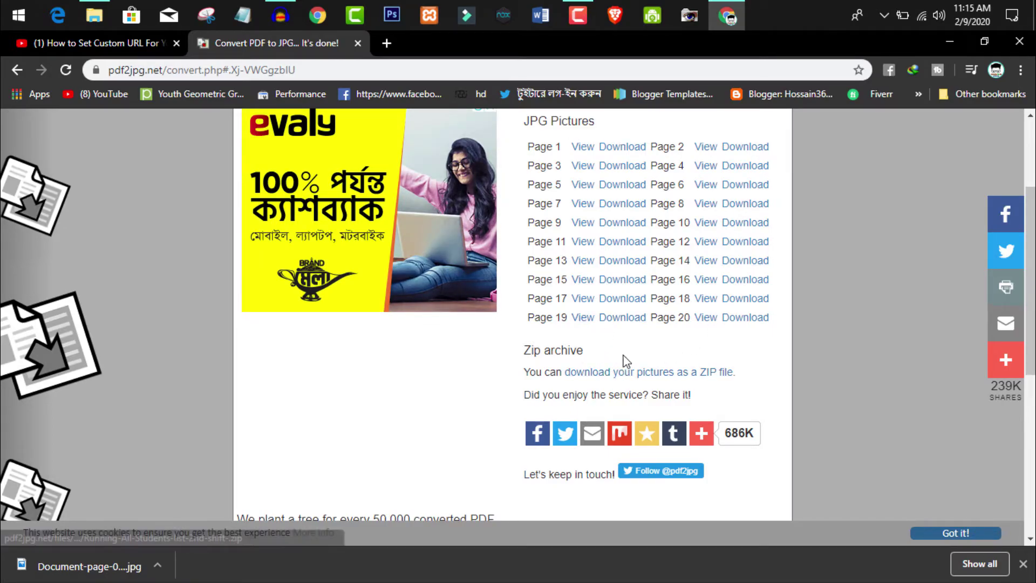
# - Download the pictures' ZIP archive through IDM, saving it to the Desktop
pyautogui.click(696, 378)
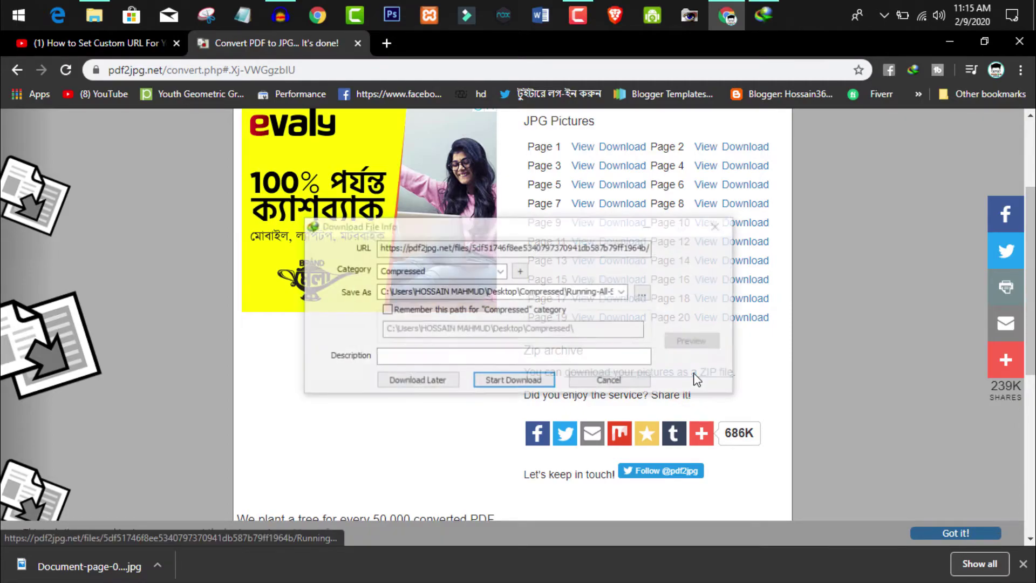
pyautogui.click(638, 290)
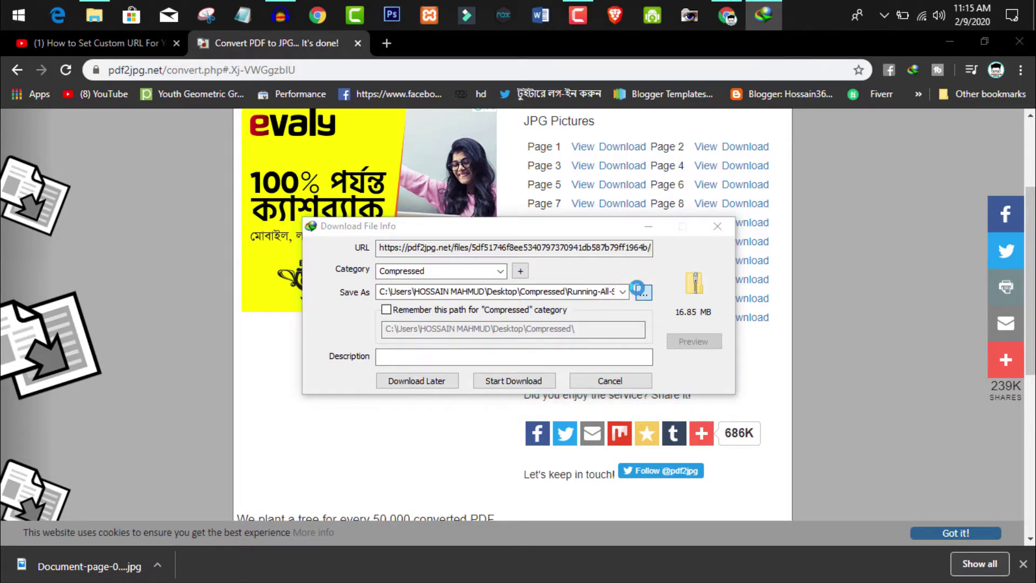
pyautogui.click(372, 323)
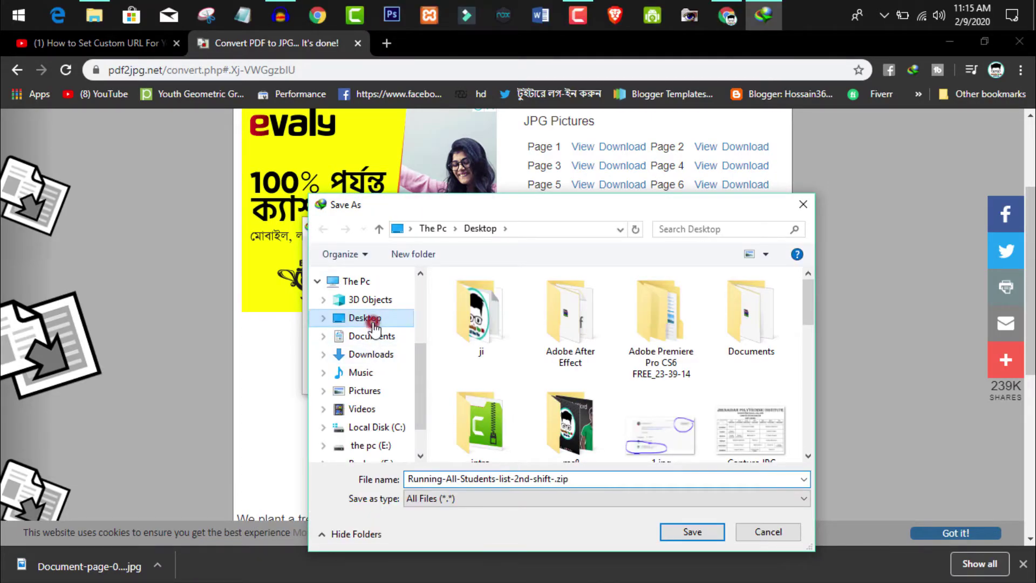
pyautogui.click(672, 529)
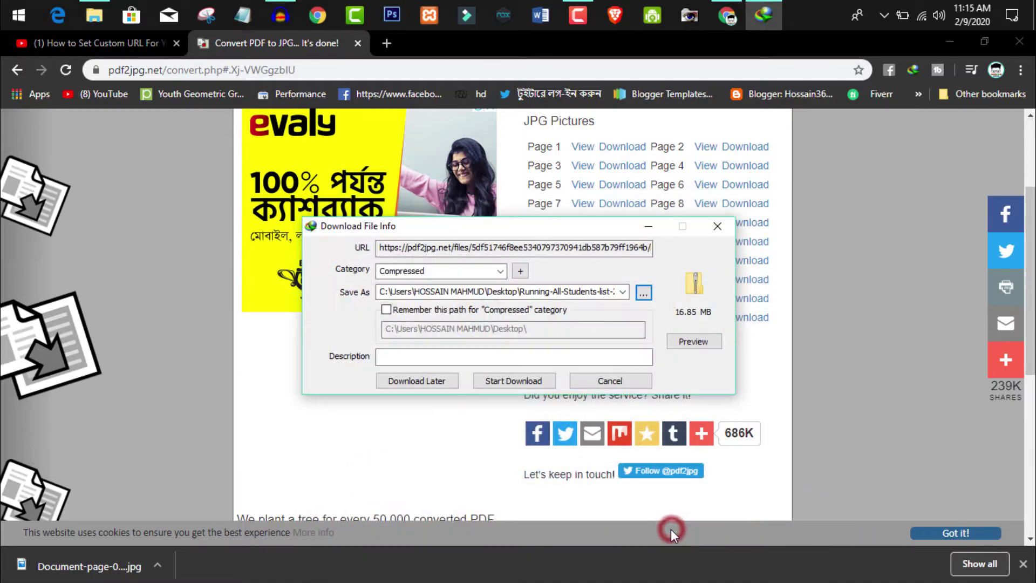
pyautogui.click(506, 380)
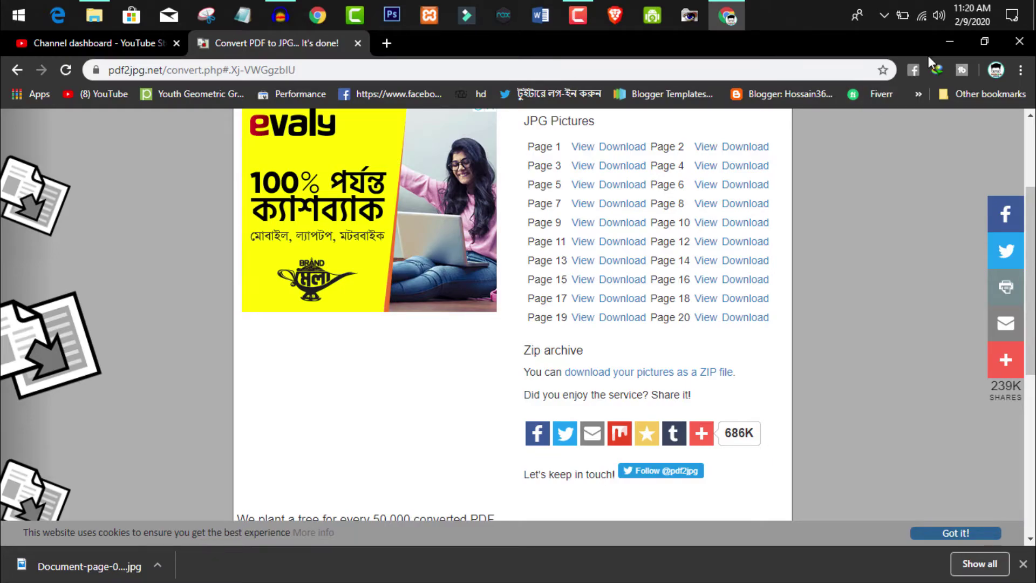
# - Minimize Chrome, drag the zip to the desktop's right edge, and open it
pyautogui.click(945, 42)
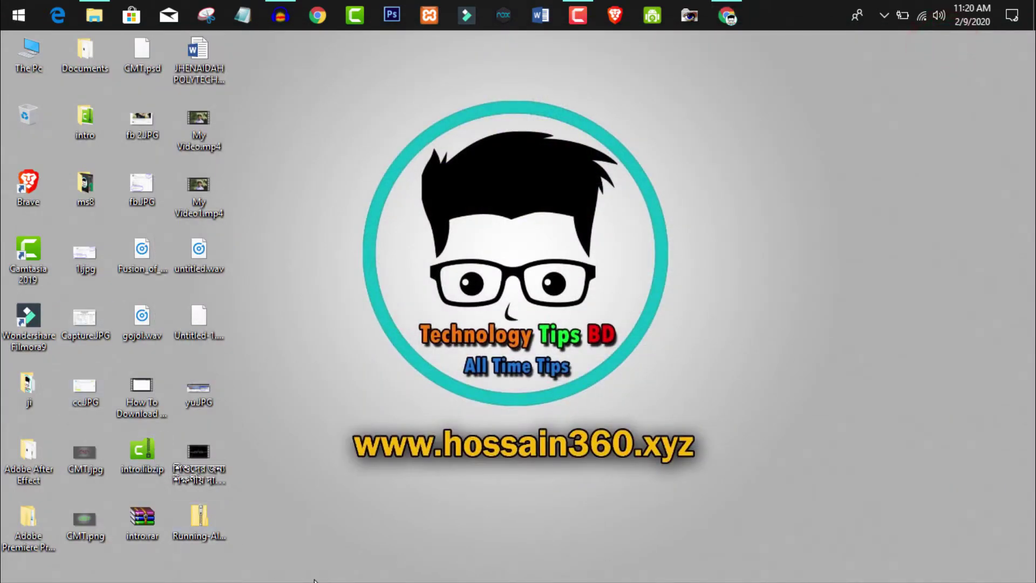
pyautogui.moveTo(197, 519); pyautogui.dragTo(671, 167)
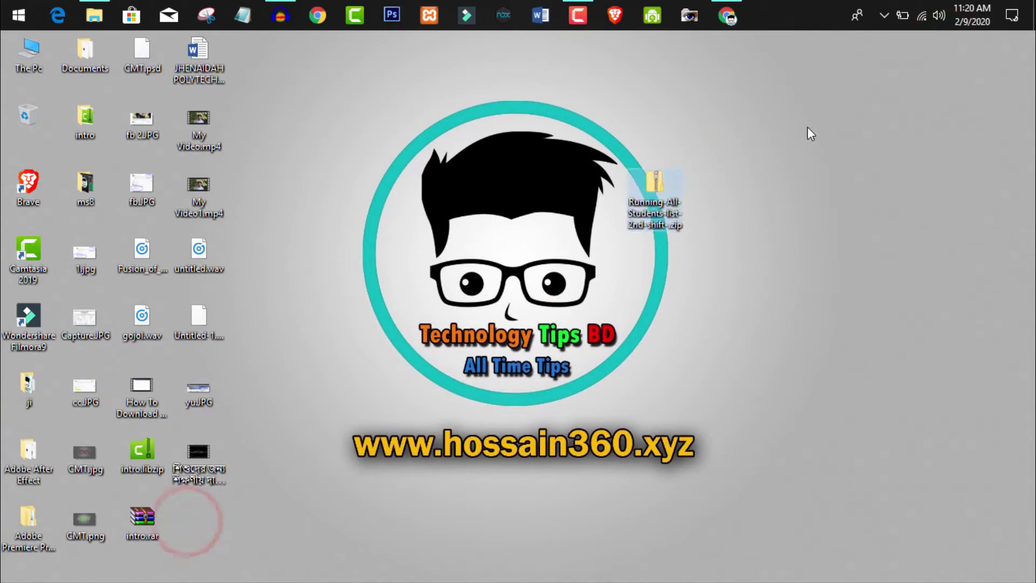
pyautogui.moveTo(518, 79); pyautogui.dragTo(847, 452)
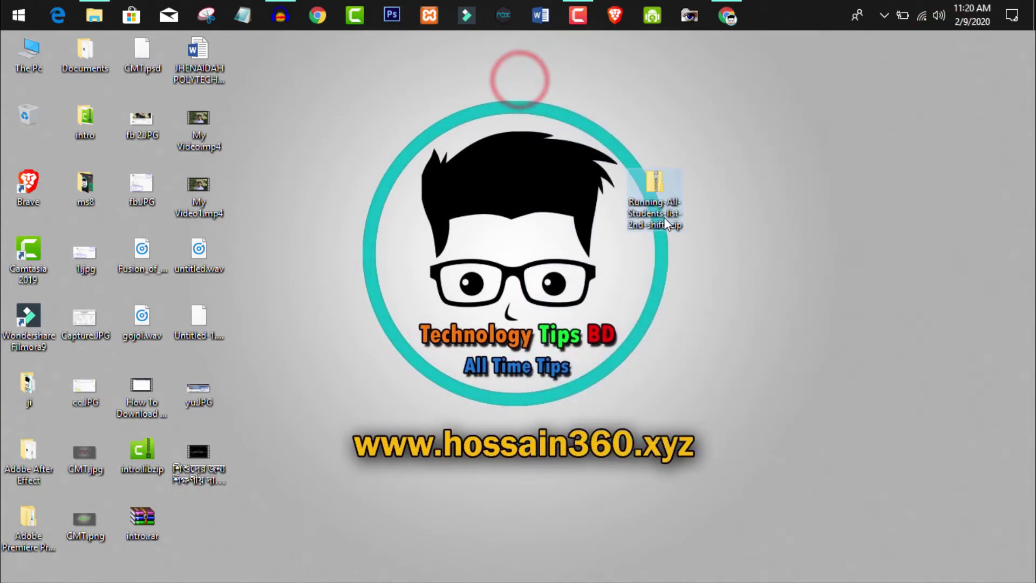
pyautogui.moveTo(663, 192); pyautogui.dragTo(924, 176)
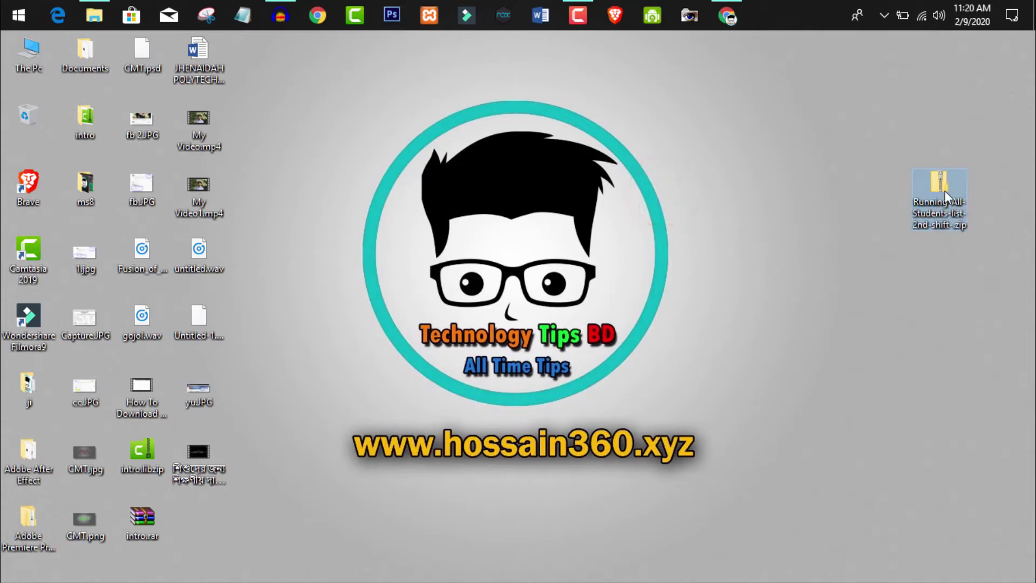
pyautogui.click(944, 190)
pyautogui.doubleClick(944, 190)
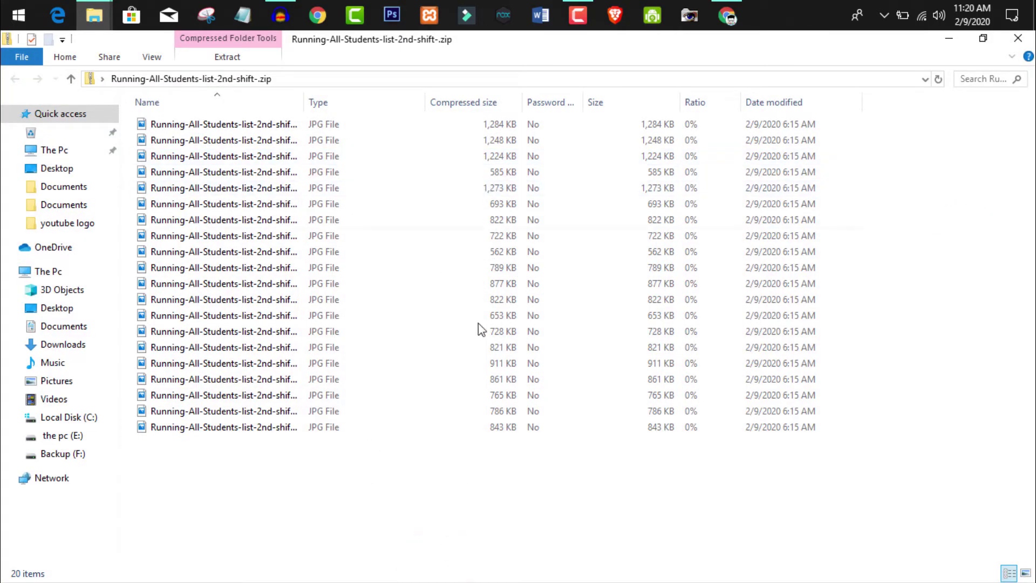
# - Select Running-All-Students-list-2nd-shift--page-001.jpg in the zip to view it in Photos
pyautogui.moveTo(157, 475); pyautogui.dragTo(138, 116)
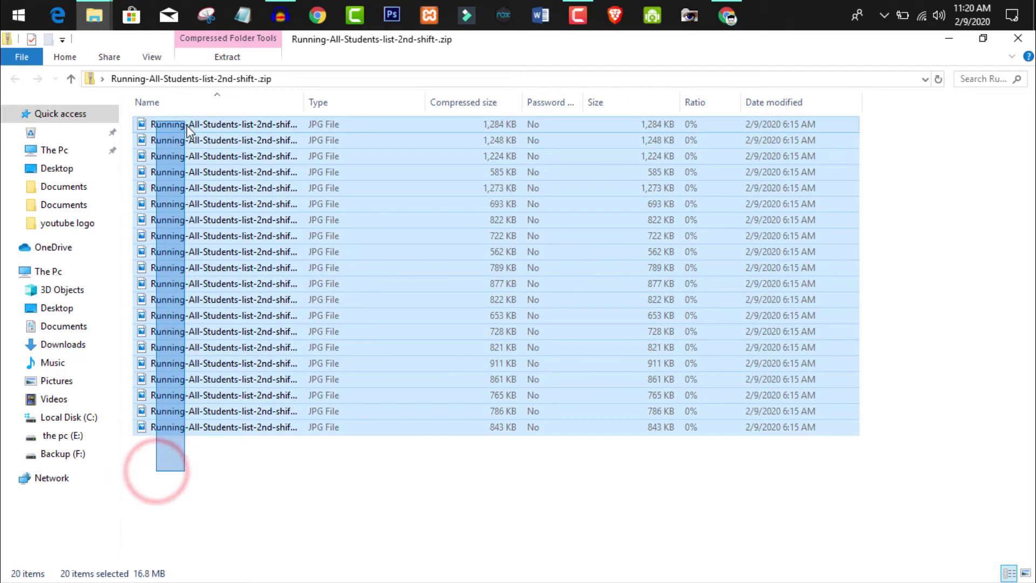
pyautogui.click(265, 503)
pyautogui.click(285, 126)
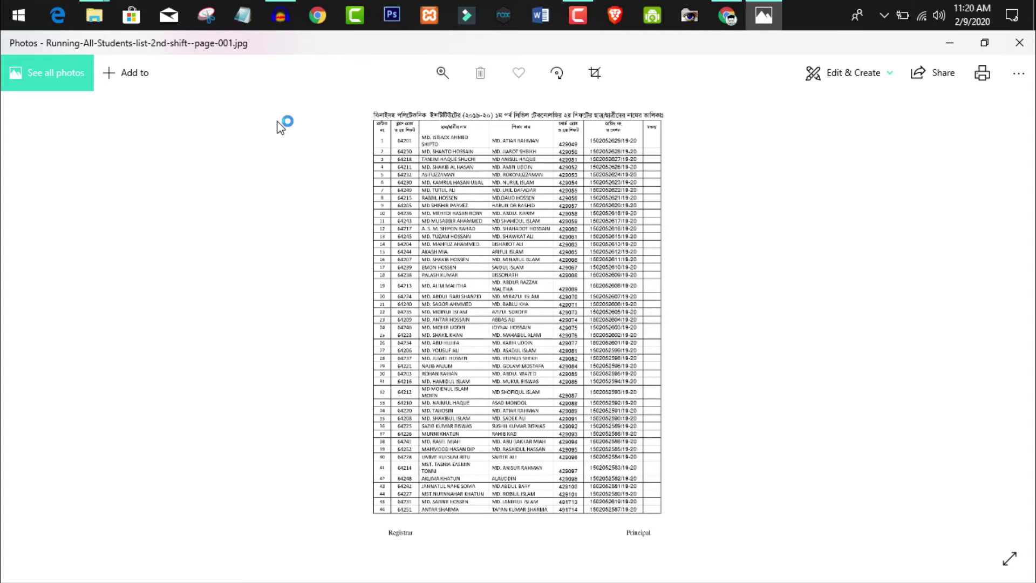
# - Switch from page 1 to page-003.jpg and zoom in on it in Photos
pyautogui.click(1018, 42)
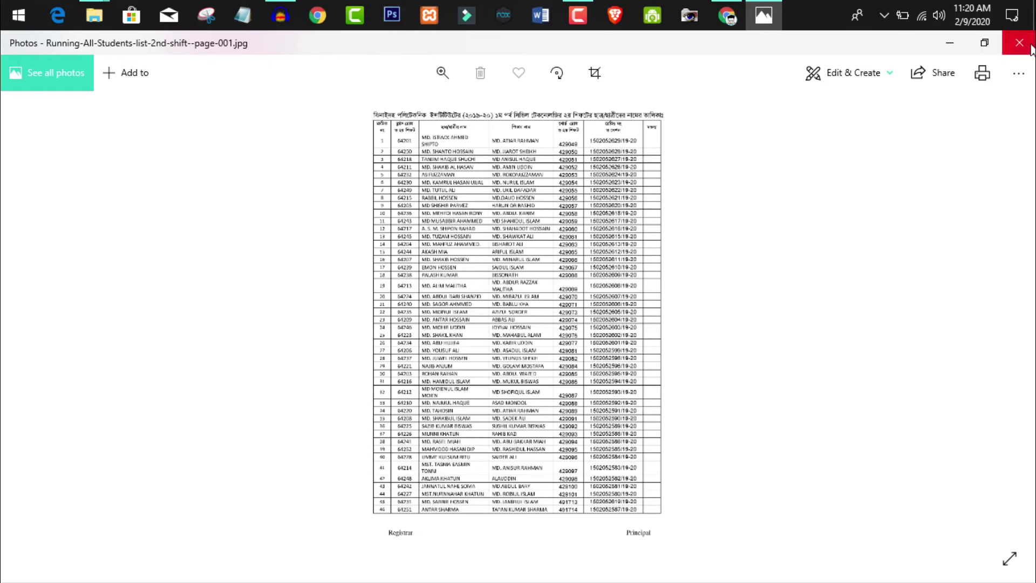
pyautogui.click(229, 156)
pyautogui.doubleClick(230, 156)
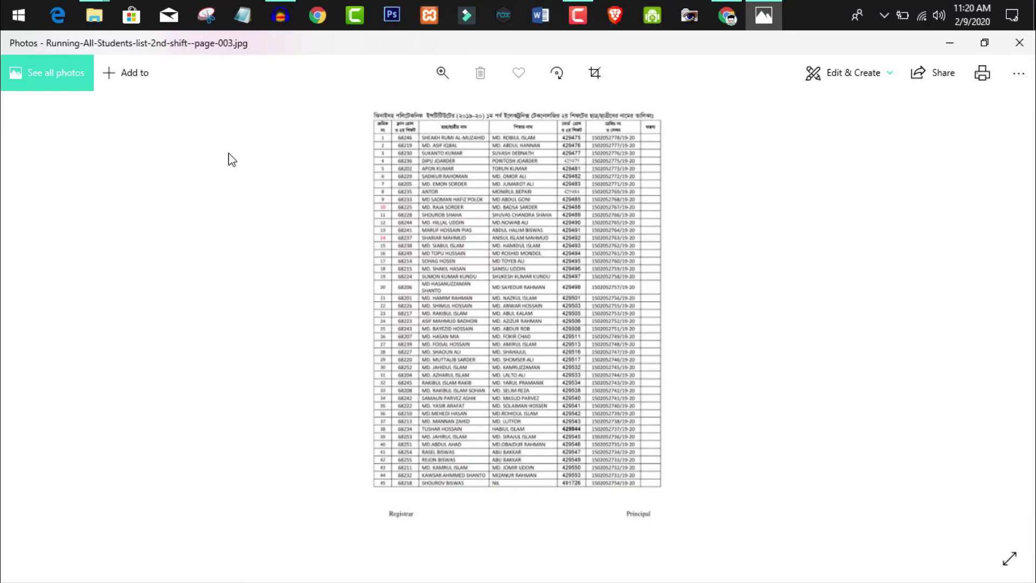
pyautogui.scroll(2, 508, 345)
pyautogui.scroll(2, 509, 346)
pyautogui.scroll(2, 509, 345)
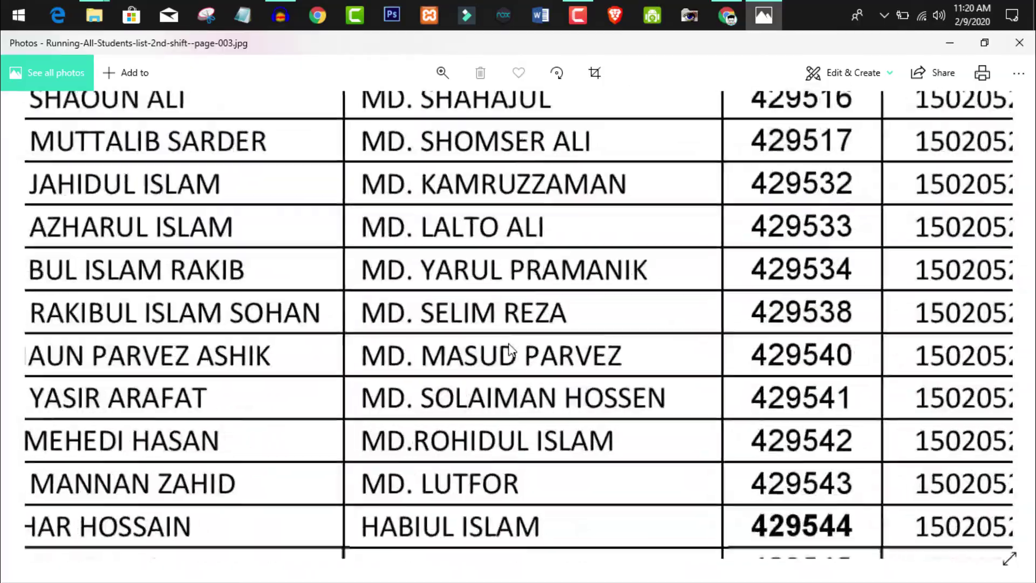
pyautogui.scroll(-2, 509, 350)
pyautogui.scroll(-2, 508, 349)
pyautogui.scroll(1, 509, 349)
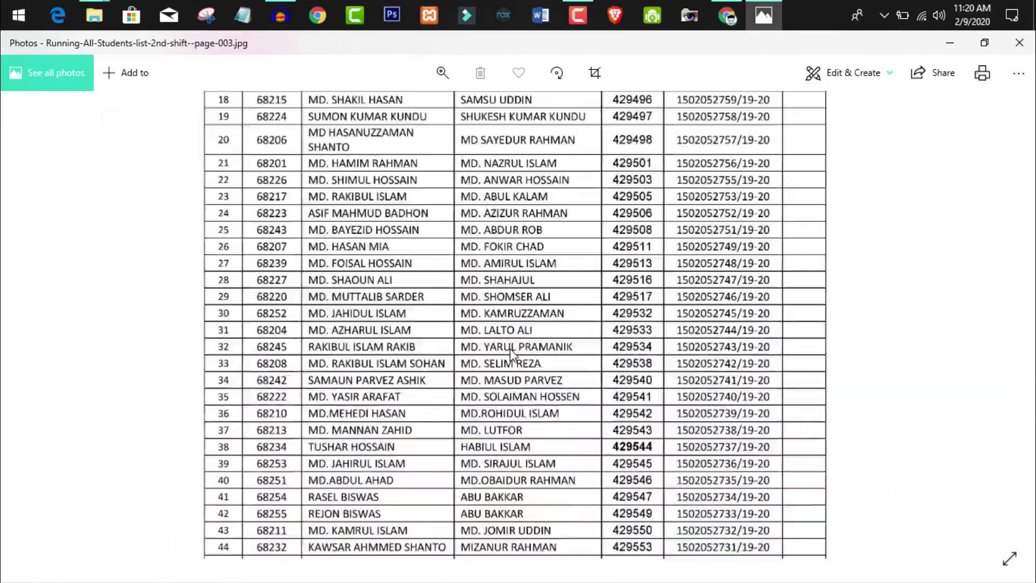
pyautogui.scroll(2, 510, 348)
pyautogui.scroll(2, 518, 345)
pyautogui.scroll(2, 520, 347)
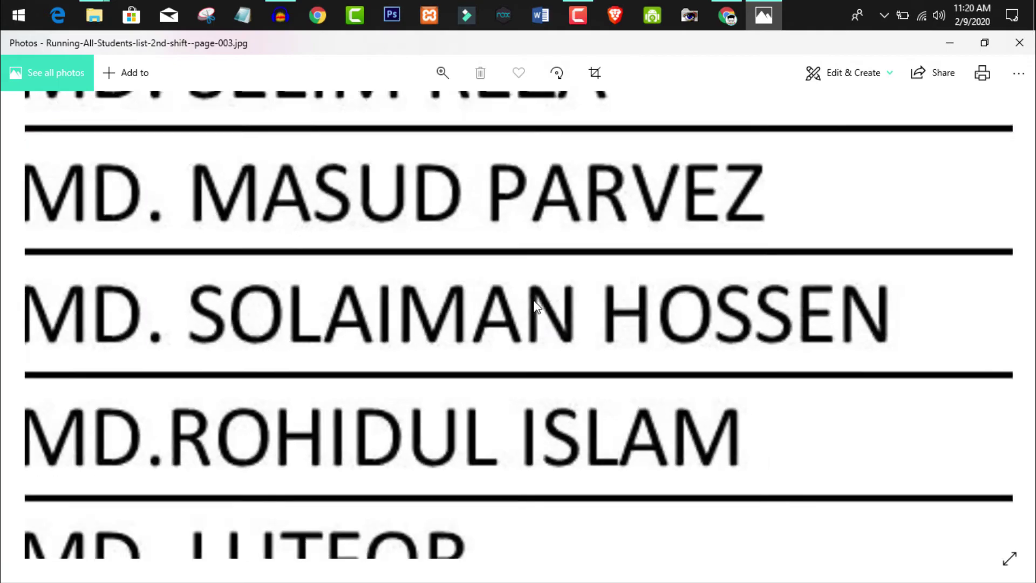
pyautogui.scroll(-2, 537, 310)
pyautogui.scroll(-1, 555, 372)
pyautogui.scroll(-1, 557, 372)
pyautogui.scroll(-1, 557, 372)
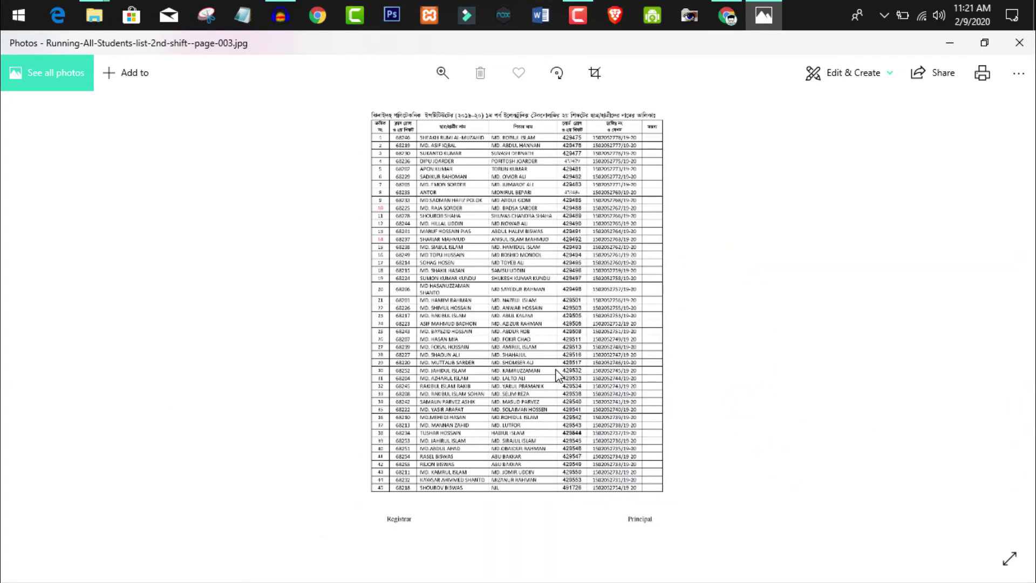
# - Close Photos and the zip folder, return to Chrome, and show the download's options
pyautogui.click(1019, 43)
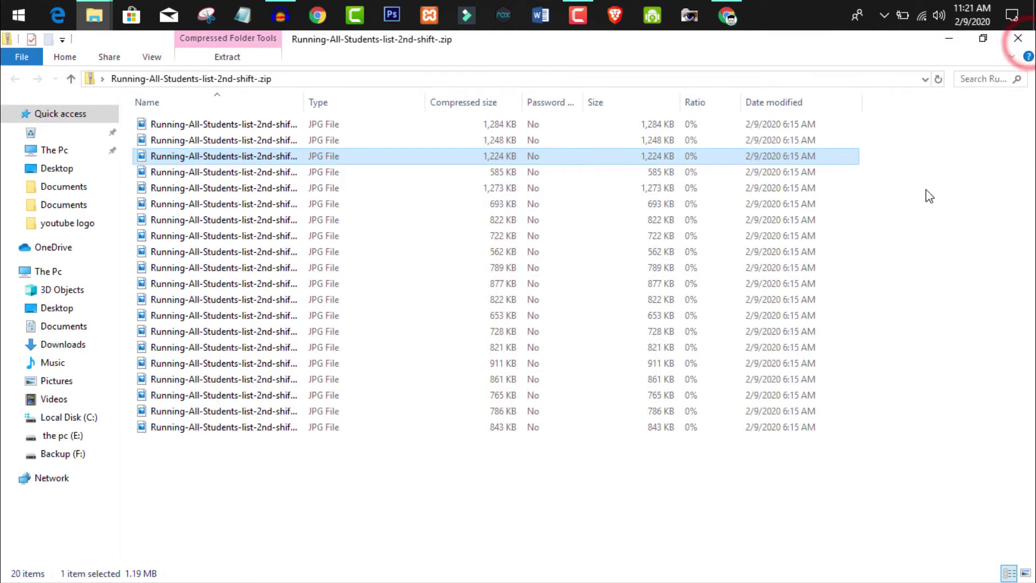
pyautogui.click(1018, 39)
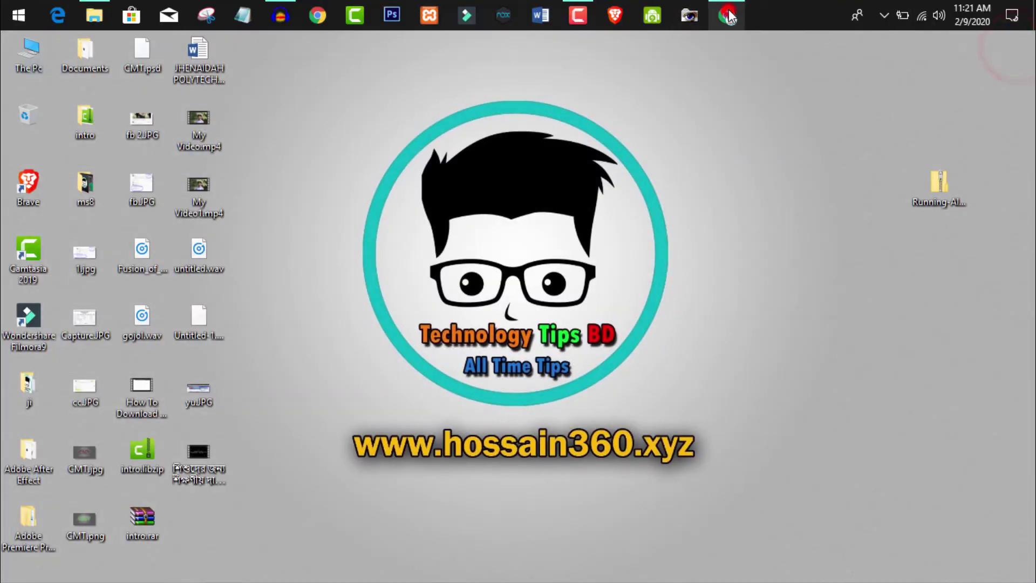
pyautogui.click(727, 15)
pyautogui.click(155, 567)
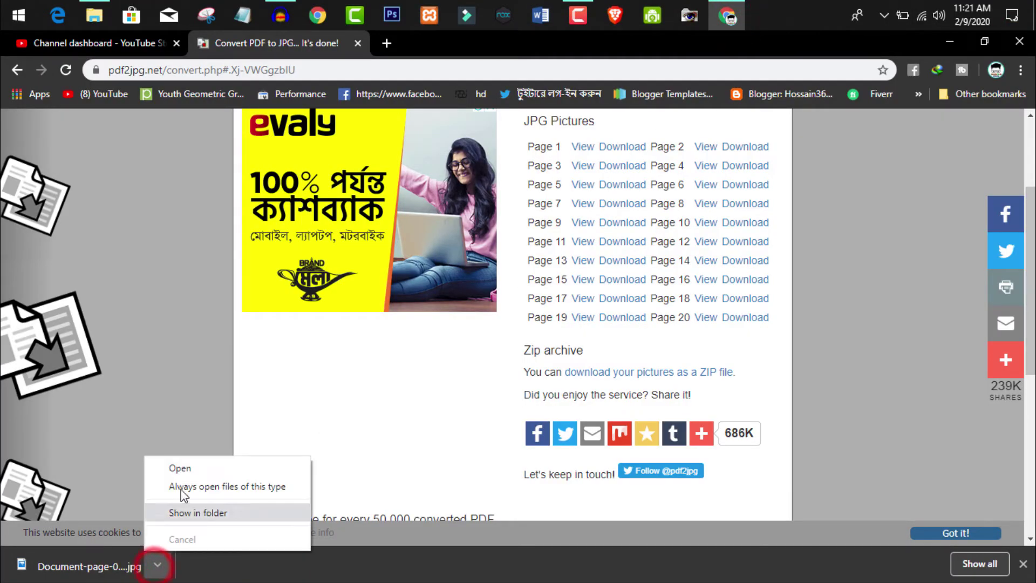
# - Open Document-page-001.jpg in Photos and zoom in and out to inspect it closely
pyautogui.click(182, 475)
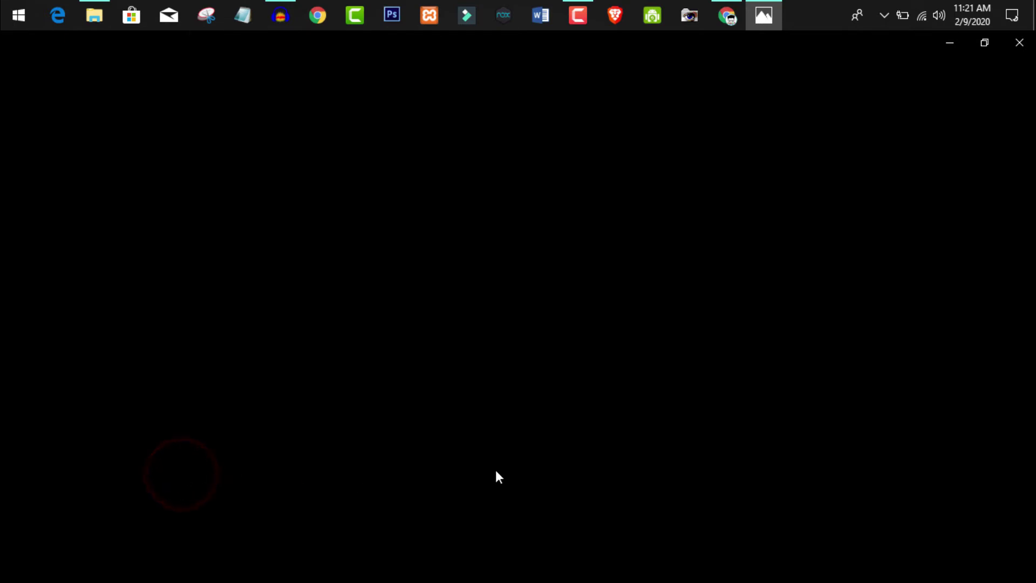
pyautogui.scroll(2, 547, 441)
pyautogui.scroll(2, 534, 346)
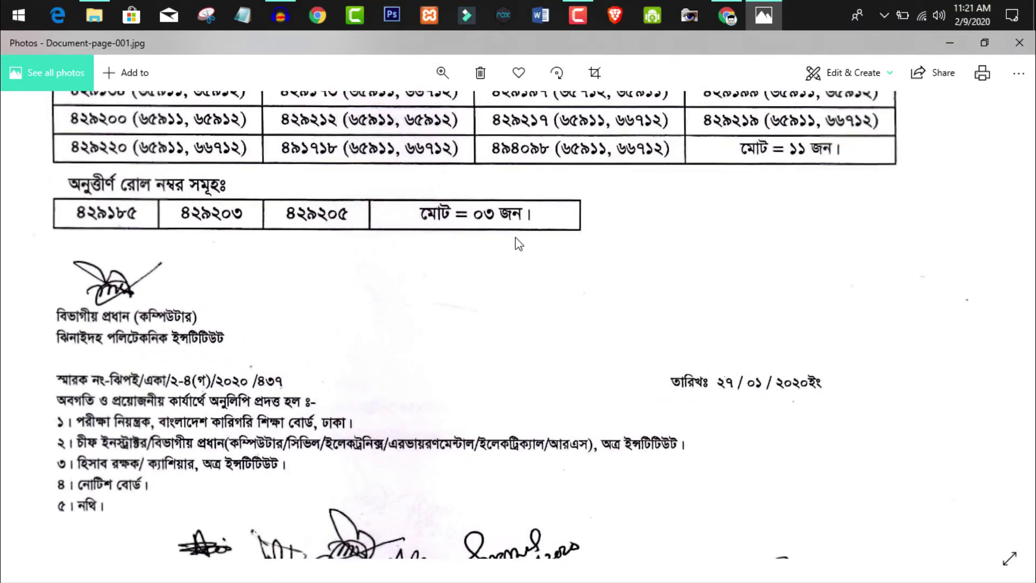
pyautogui.scroll(-3, 517, 254)
pyautogui.scroll(-1, 523, 280)
pyautogui.scroll(3, 516, 350)
pyautogui.scroll(3, 515, 350)
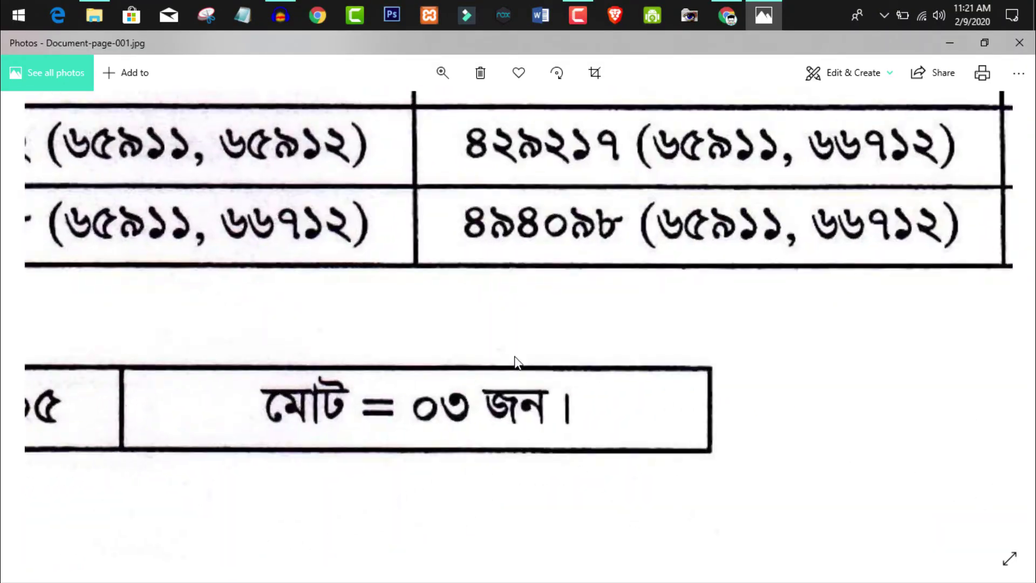
pyautogui.scroll(2, 513, 361)
pyautogui.scroll(1, 510, 367)
pyautogui.scroll(-2, 507, 373)
pyautogui.scroll(-2, 507, 372)
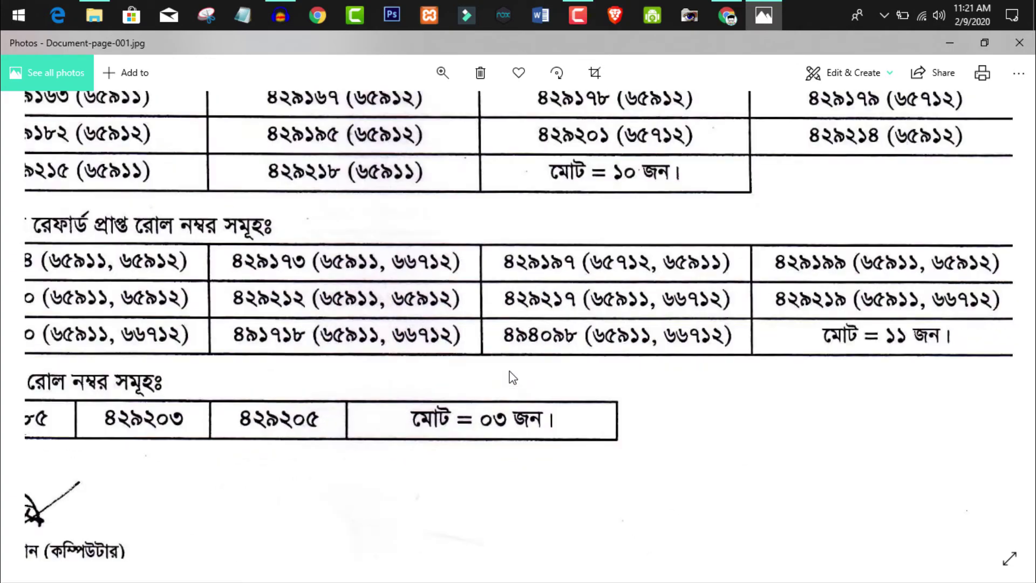
pyautogui.scroll(-2, 509, 374)
pyautogui.scroll(-1, 511, 376)
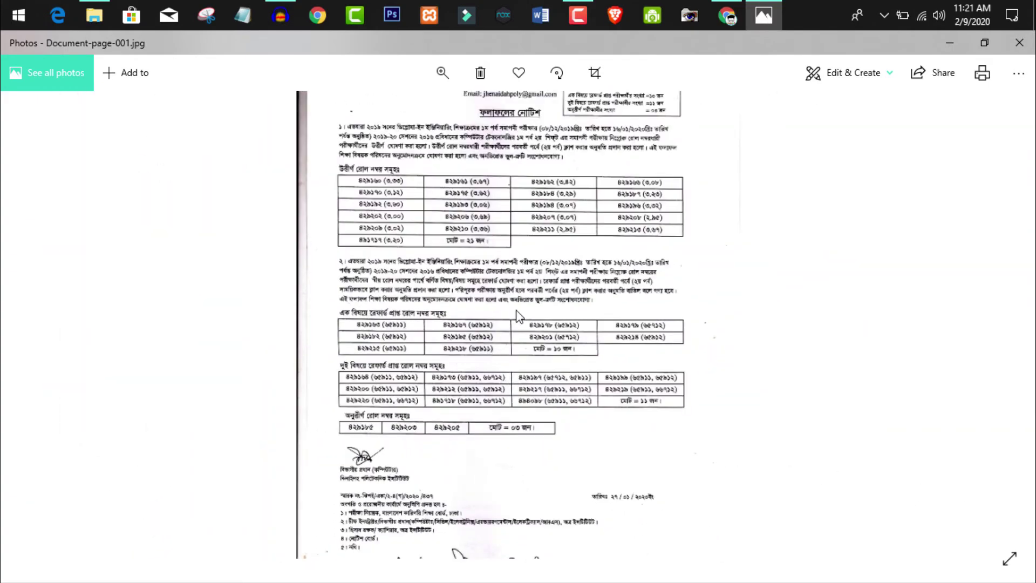
pyautogui.scroll(1, 517, 316)
pyautogui.scroll(2, 517, 316)
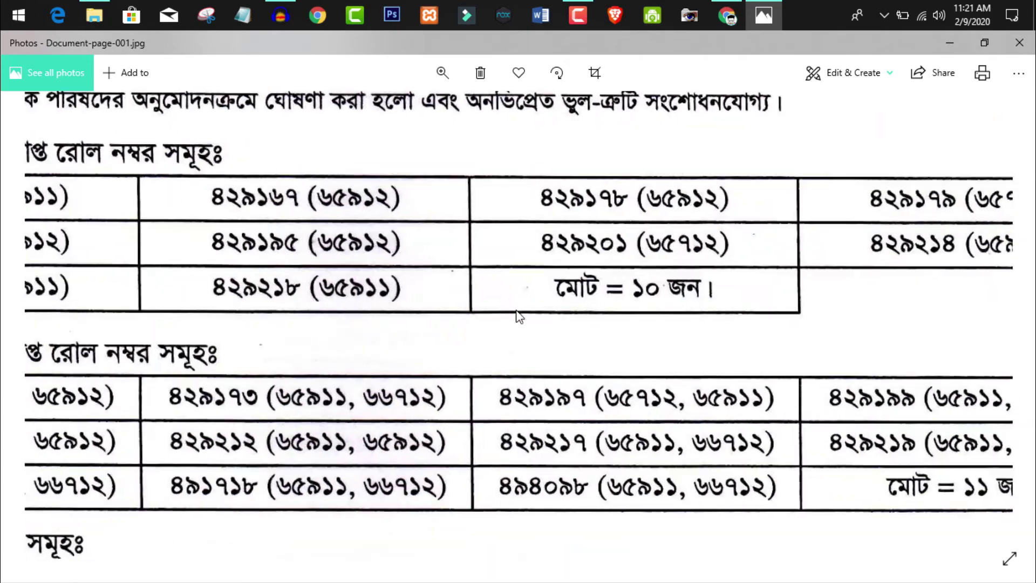
pyautogui.scroll(2, 516, 316)
pyautogui.scroll(1, 518, 316)
pyautogui.scroll(-2, 518, 316)
pyautogui.scroll(-2, 516, 316)
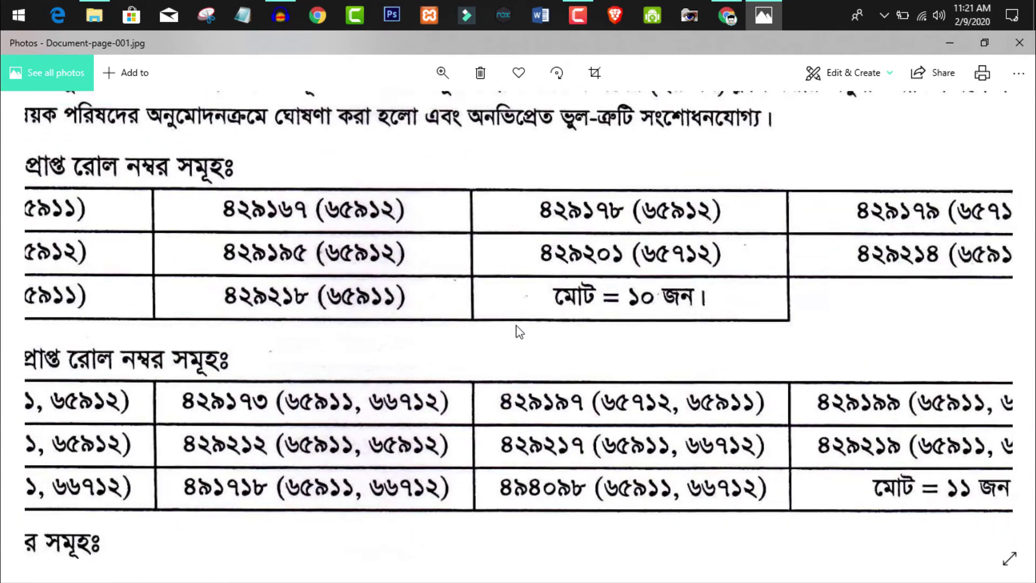
pyautogui.scroll(-2, 516, 317)
# - Close the Photos viewer and minimize Chrome to show the desktop with the downloaded zip
pyautogui.click(1019, 42)
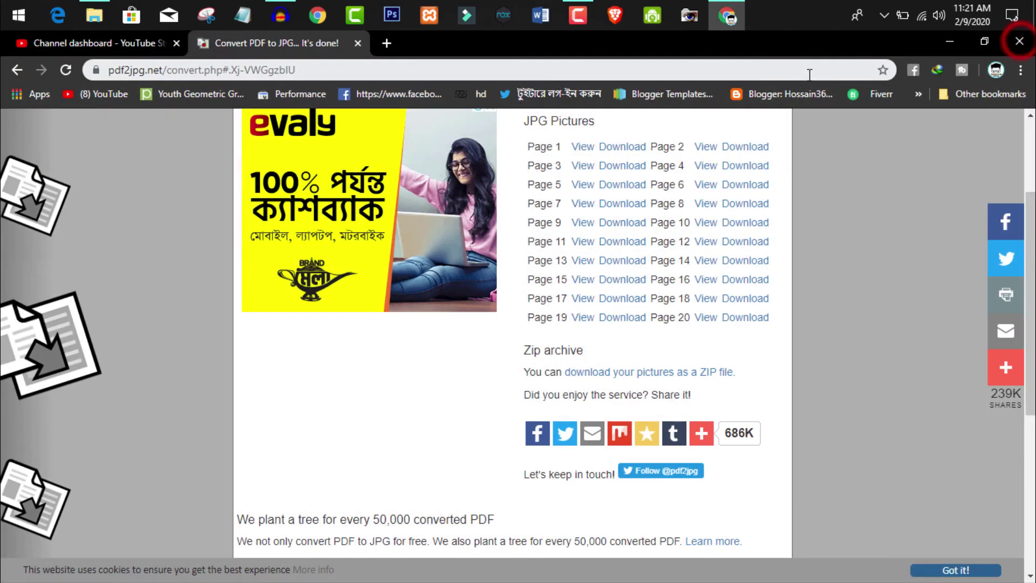
pyautogui.click(950, 42)
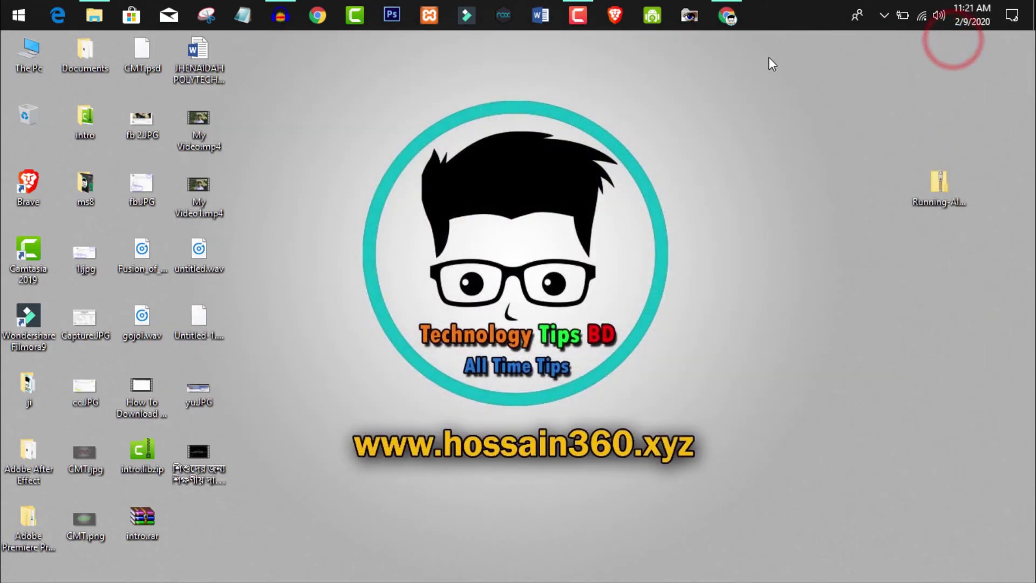